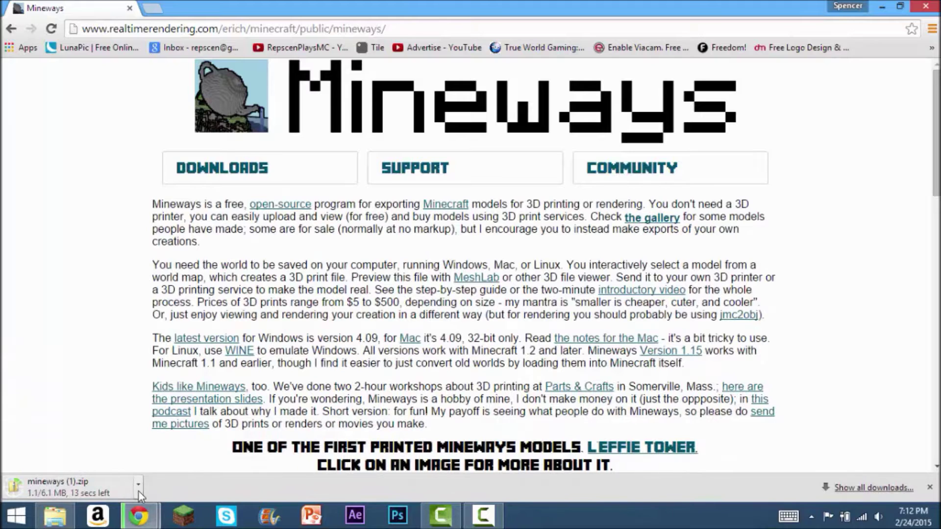
Cancel the mineways (1).zip download and minimize all windows to show the desktop.
click(138, 484)
click(169, 465)
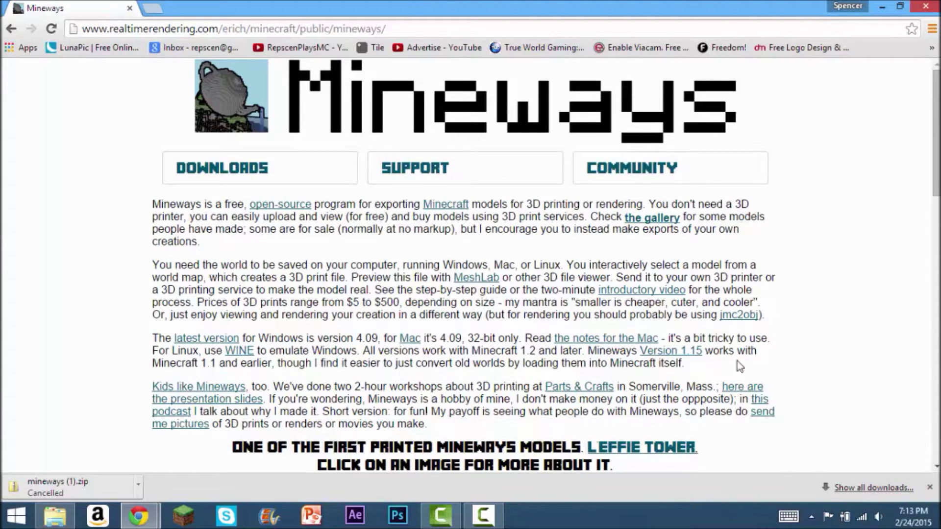
click(938, 526)
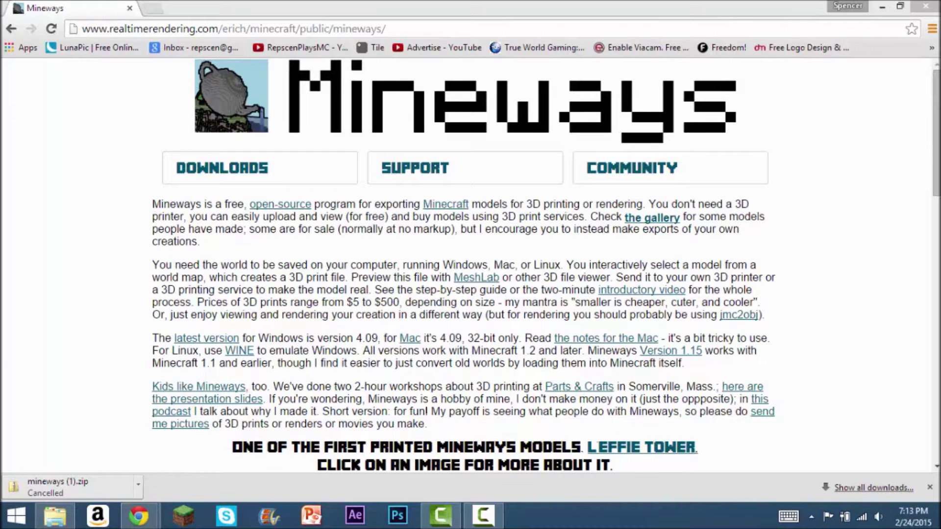
click(939, 527)
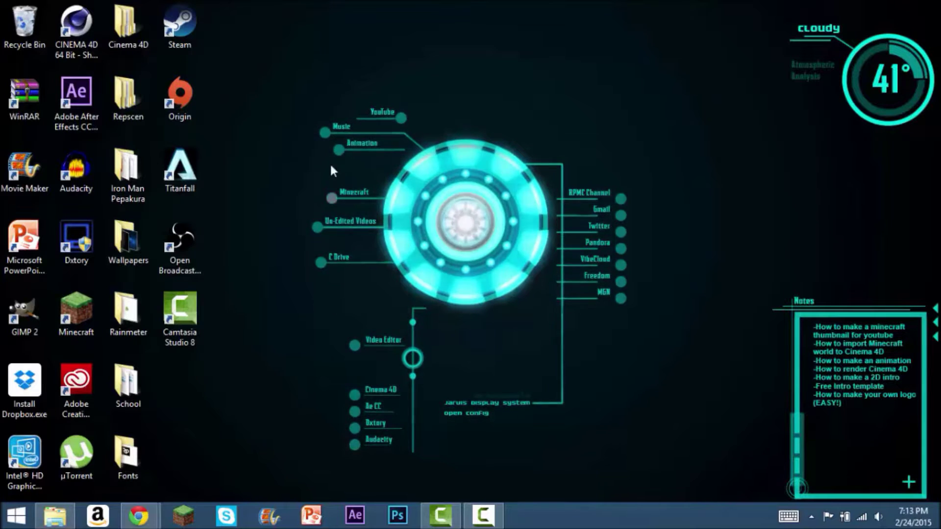
Bring up the Mineways folder in File Explorer and launch Mineways_windows8.exe, placing its window near the middle of the desktop.
click(55, 515)
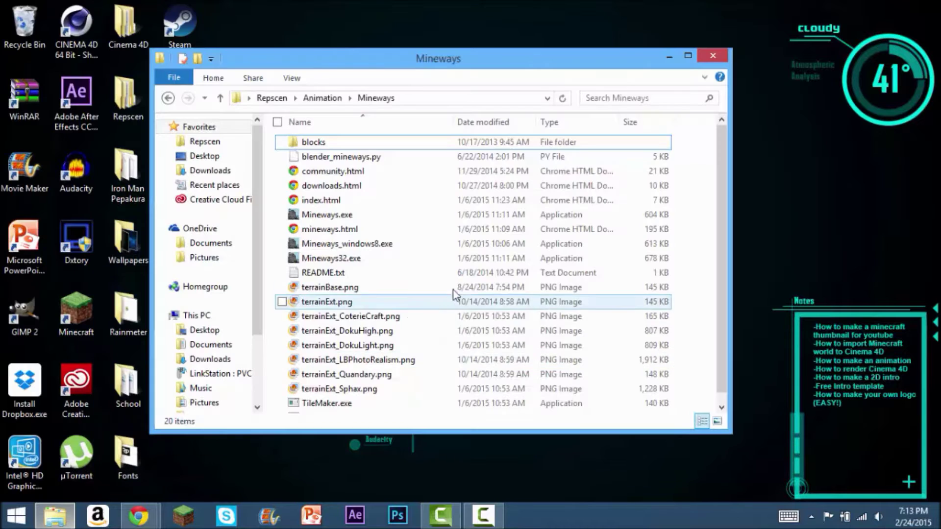
scroll(610, 155, down, 1)
scroll(683, 178, up, 1)
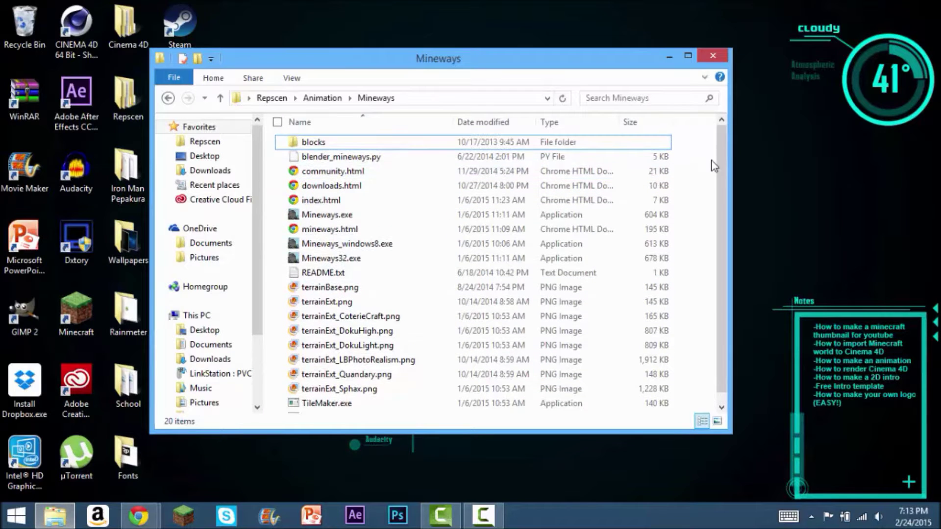
scroll(720, 166, down, 1)
scroll(725, 139, up, 1)
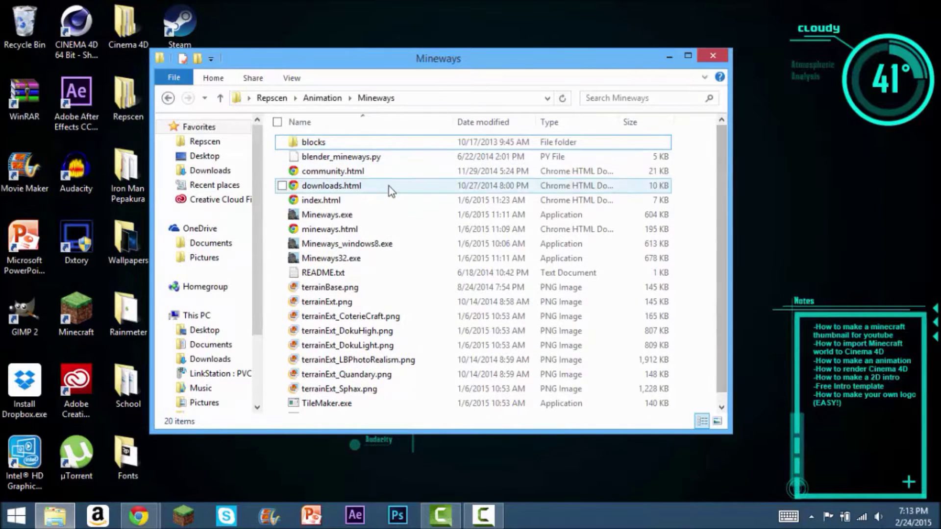
click(378, 261)
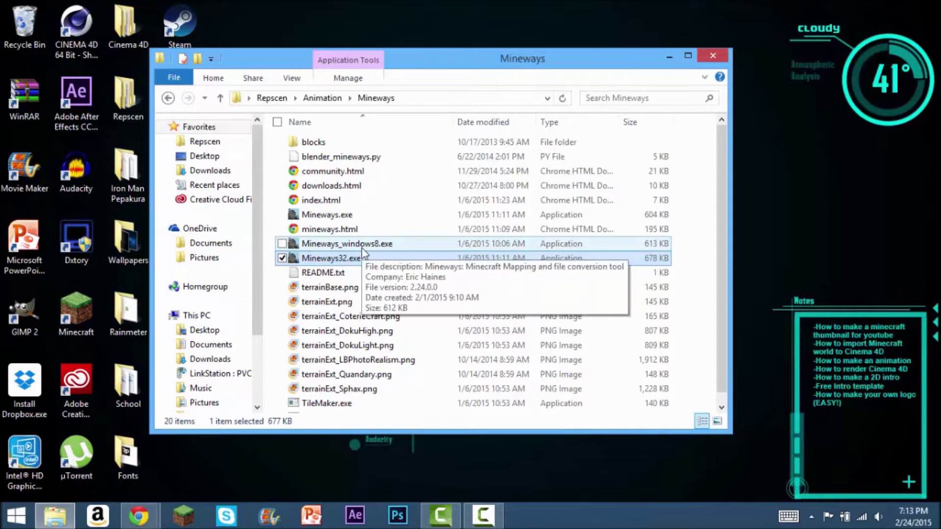
click(416, 242)
click(362, 216)
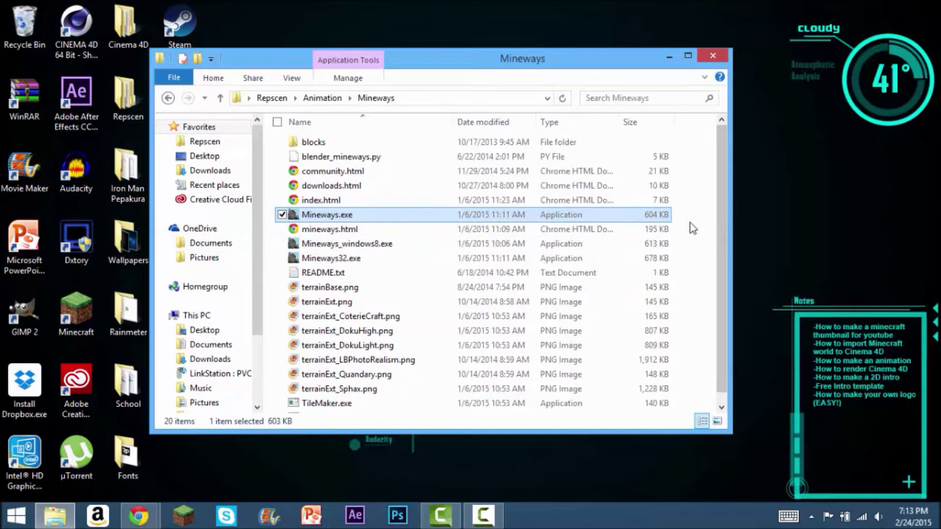
double_click(415, 244)
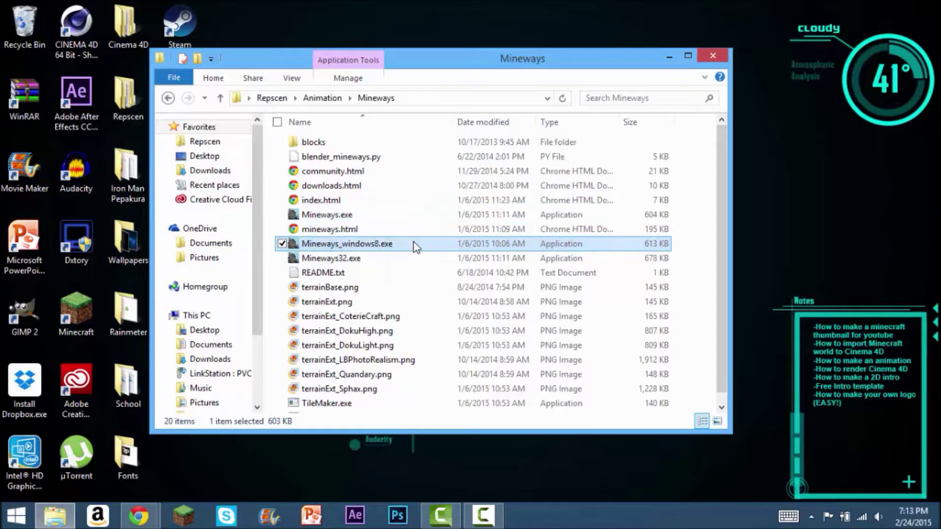
drag(229, 82, 392, 69)
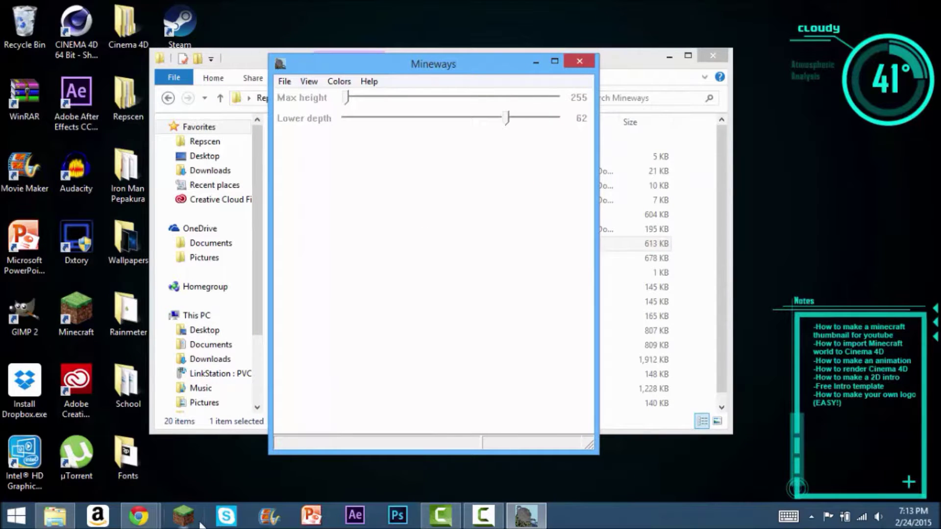
Start Minecraft offline with the Optifine 1.8 profile in a maximized window and load the first singleplayer world.
click(199, 523)
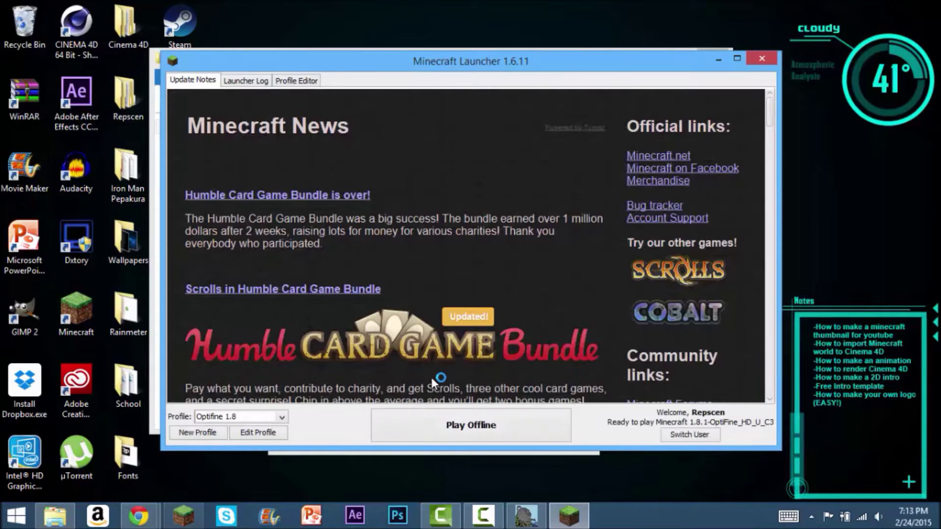
click(479, 425)
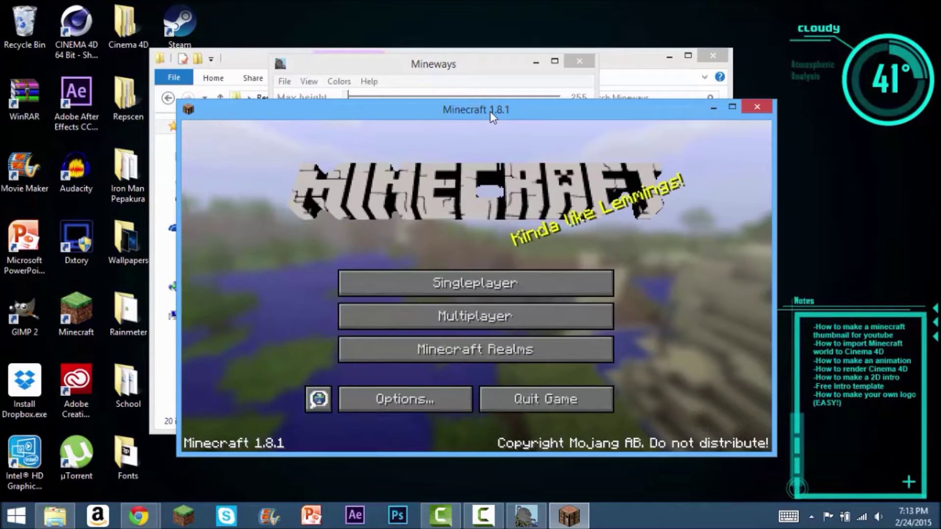
double_click(490, 111)
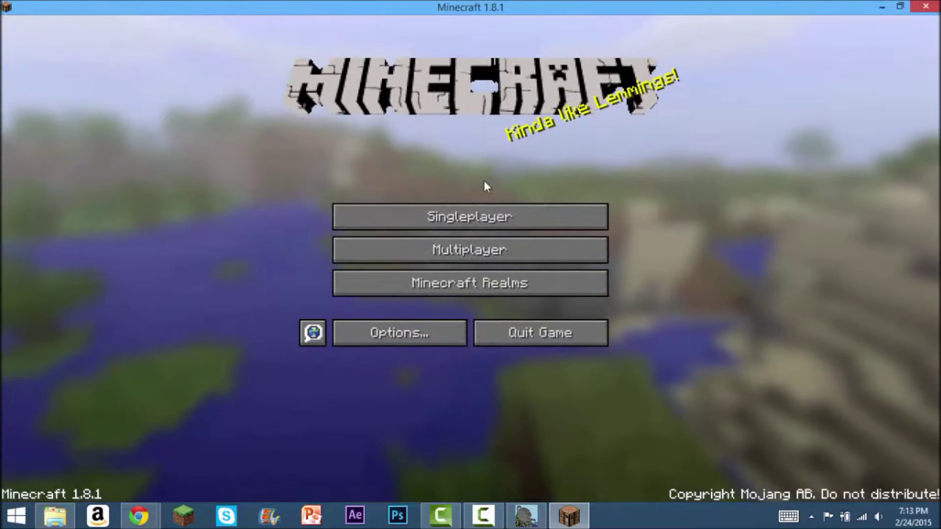
click(481, 219)
double_click(431, 93)
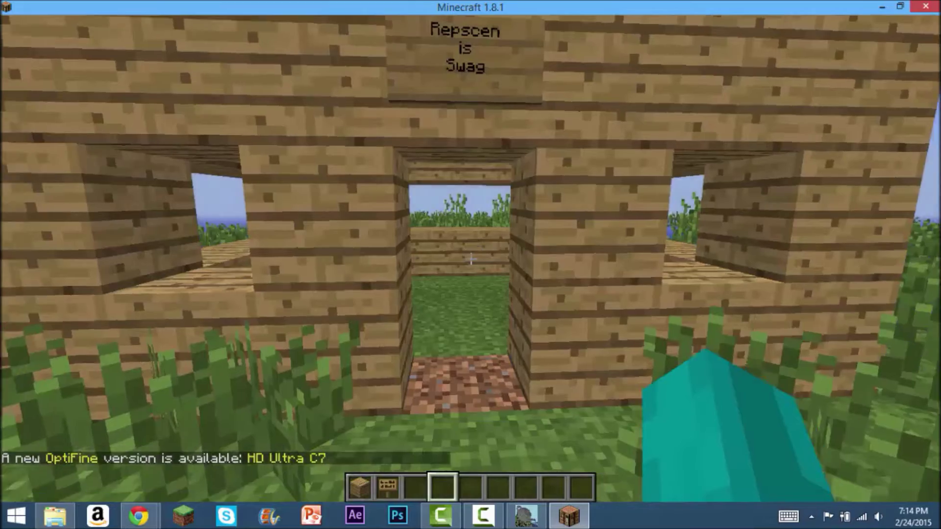
View the player character from behind and from the front, and return to first-person view.
key(F5)
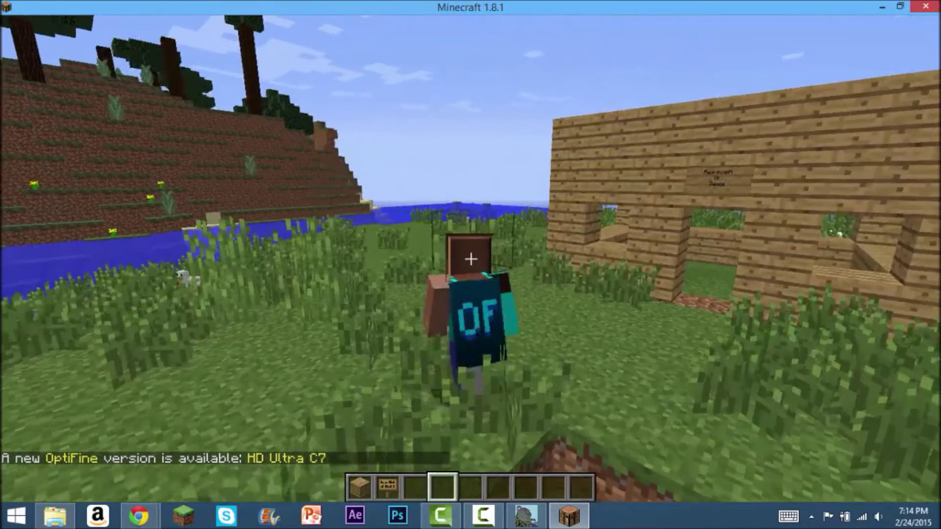
key(w)
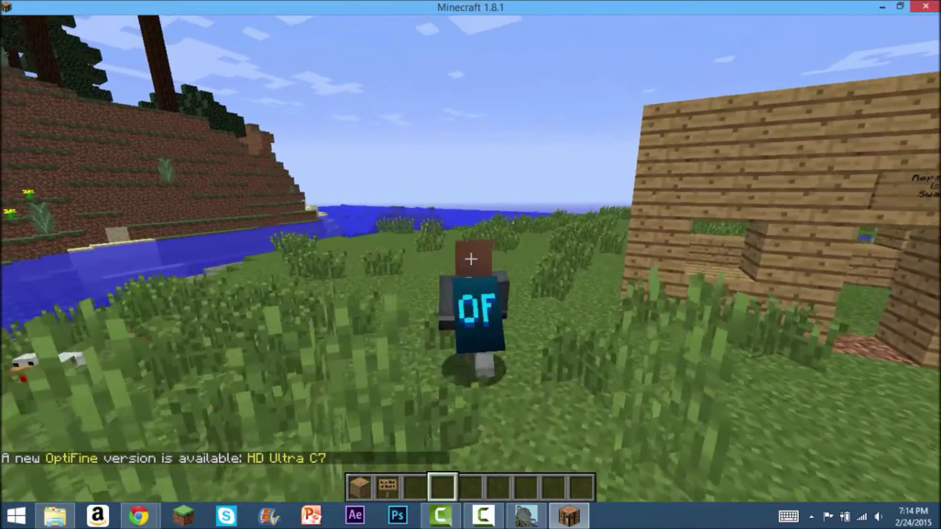
key(F5)
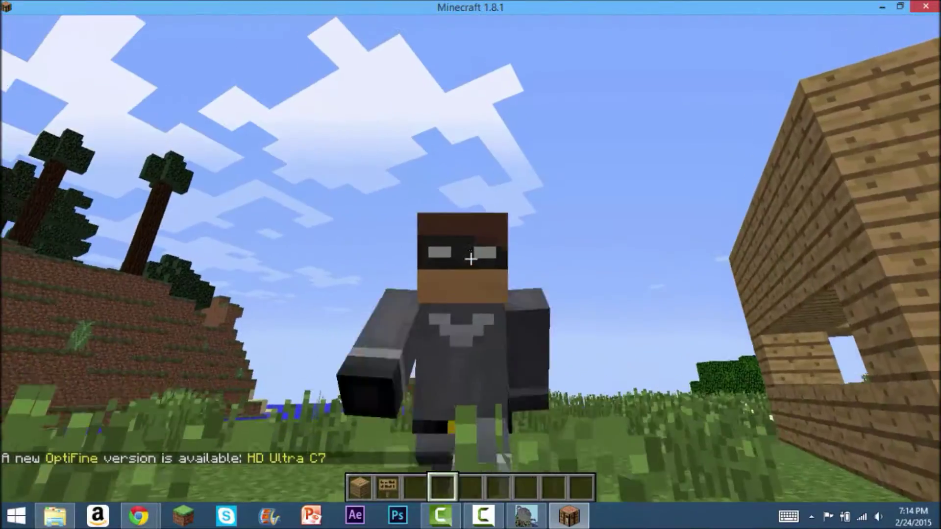
key(F5)
Inspect the wooden plank house from outside and inside, including the sign above its doorway.
key(d)
key(space)
key(space)
key(w)
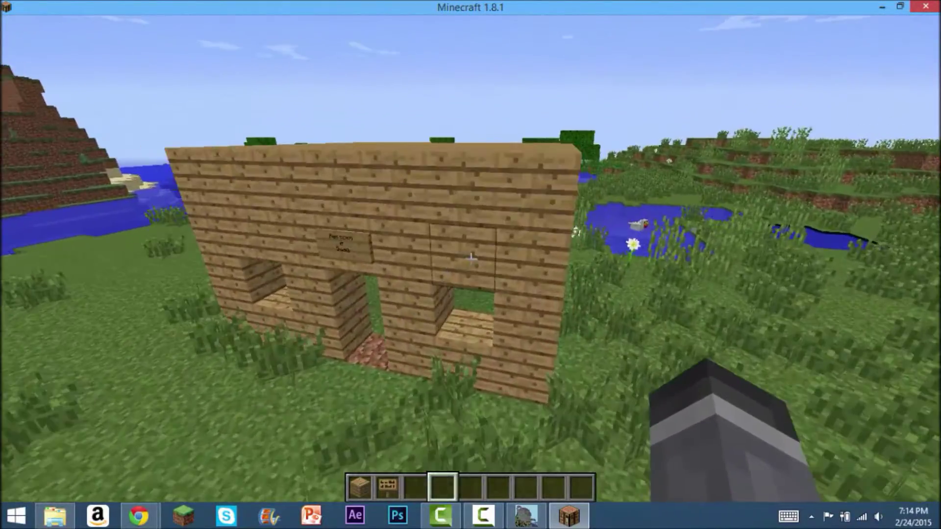
key(d)
key(a)
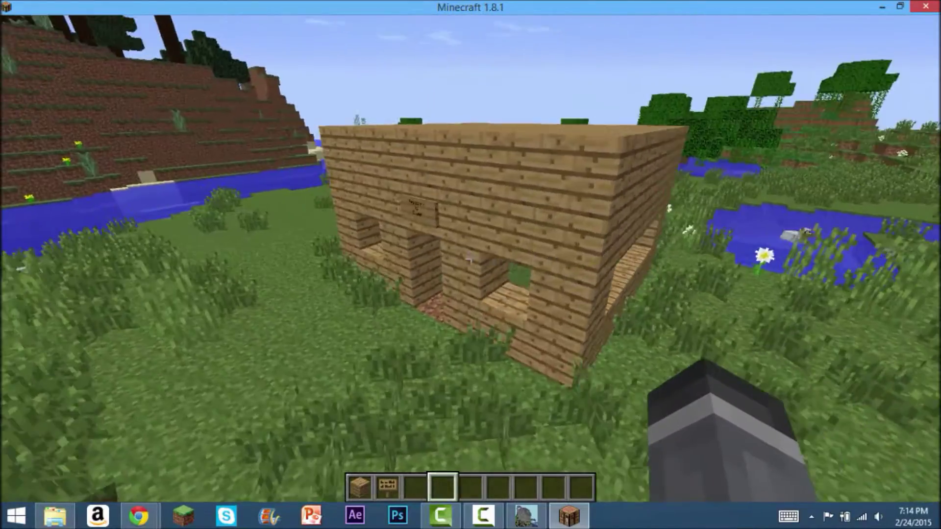
key(w)
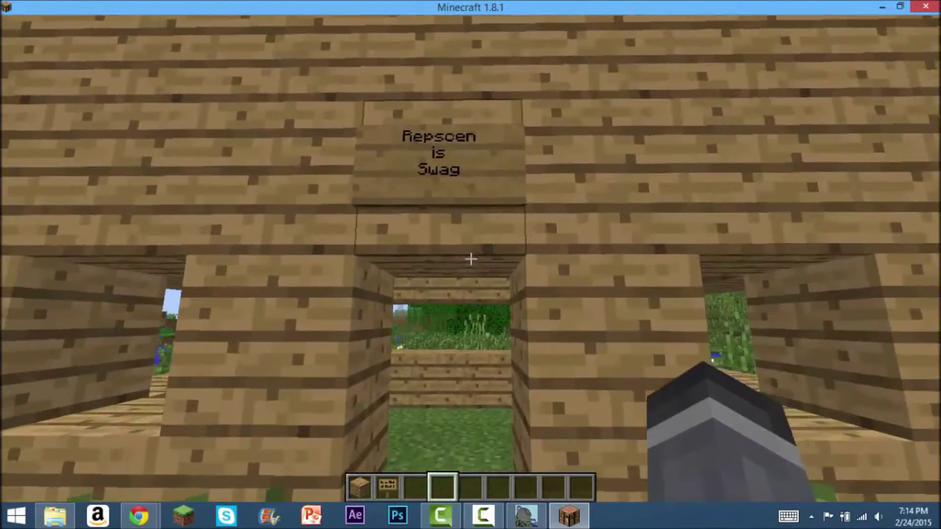
key(w)
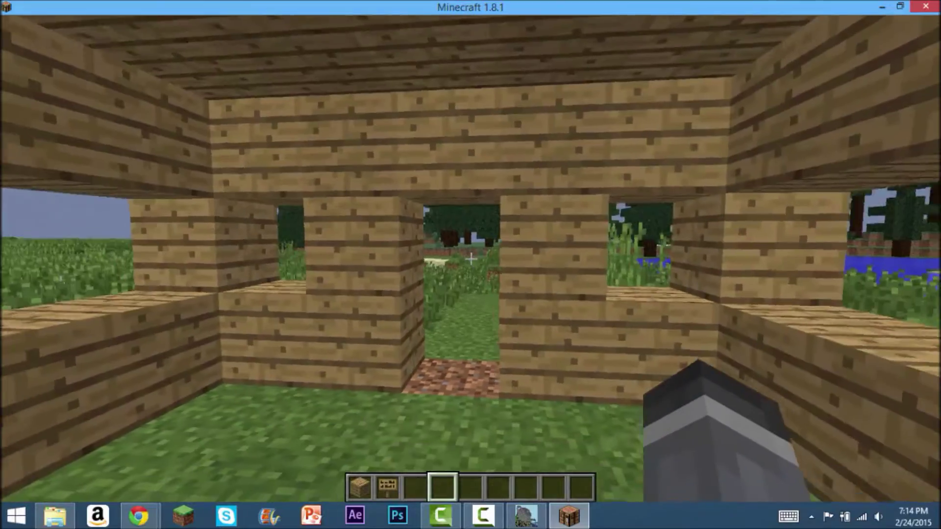
key(w)
key(s)
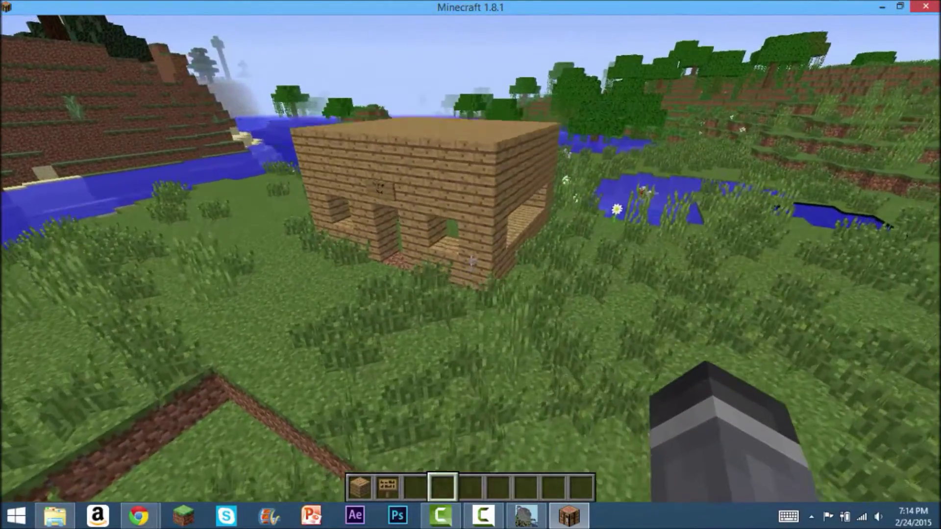
Survey the terrain around the wooden house from the air.
key(space)
key(a)
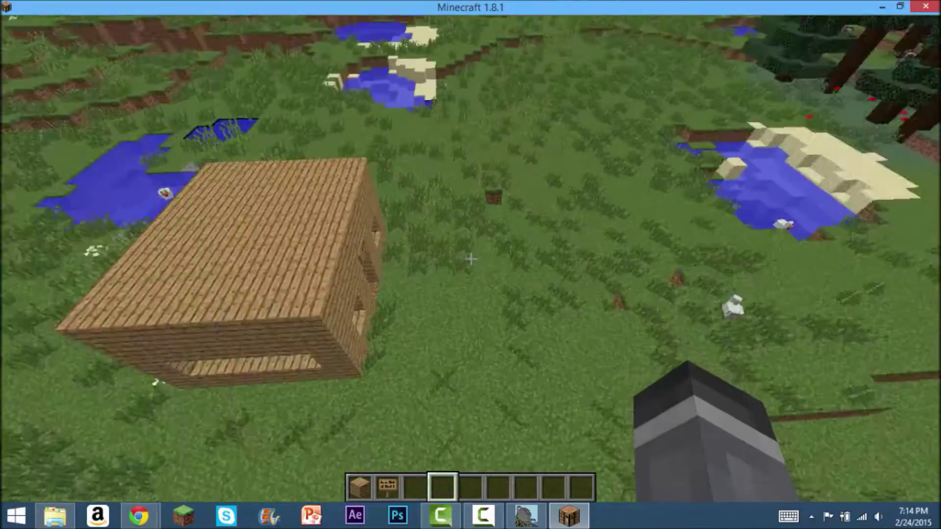
key(space)
key(s)
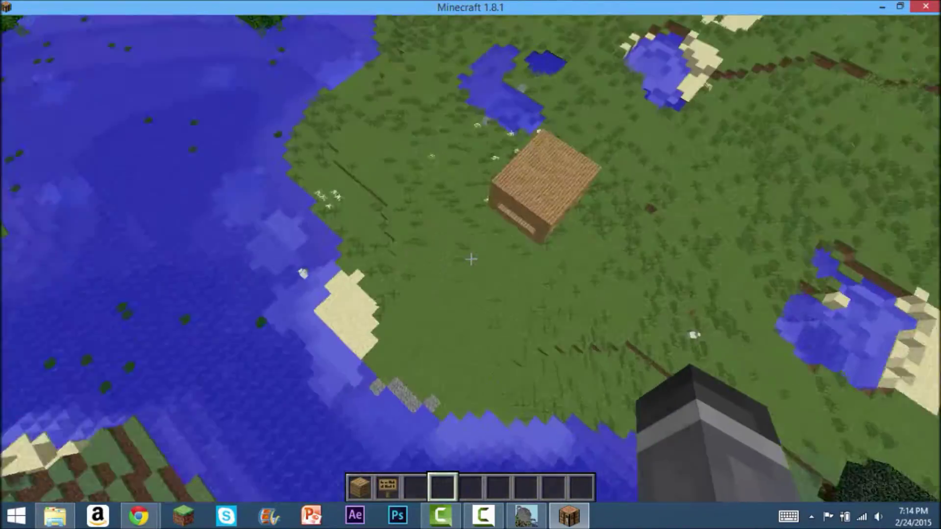
key(shift)
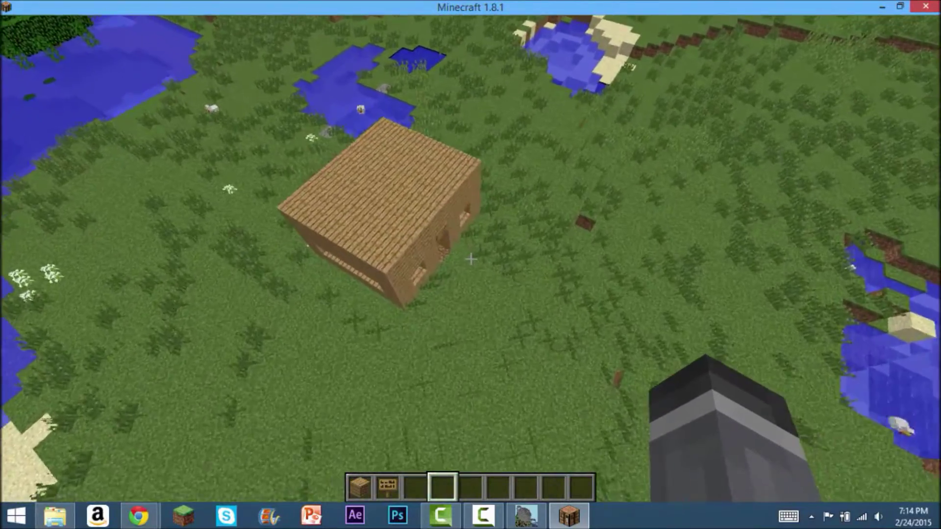
key(s)
key(a)
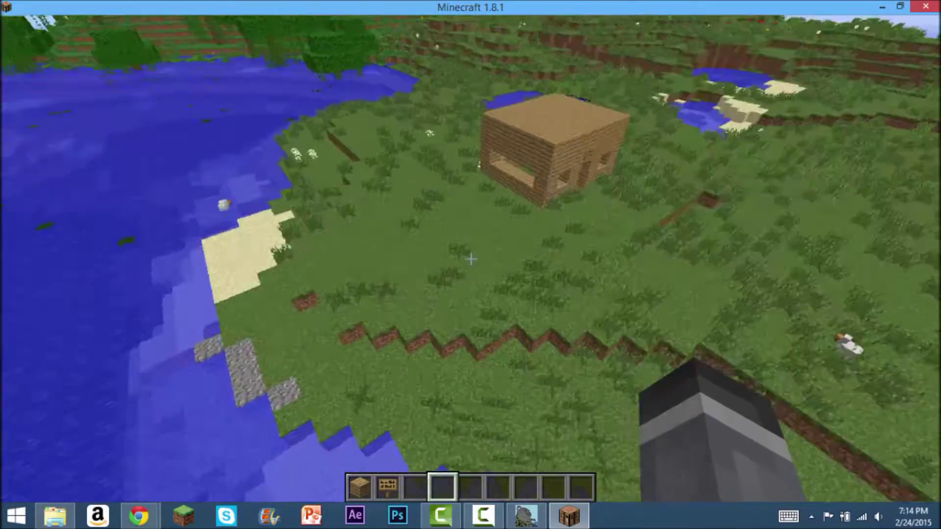
key(s)
Put a Block of Redstone from the creative inventory in the first hotbar slot, clear the planks and sign, and hold the block.
key(e)
click(435, 148)
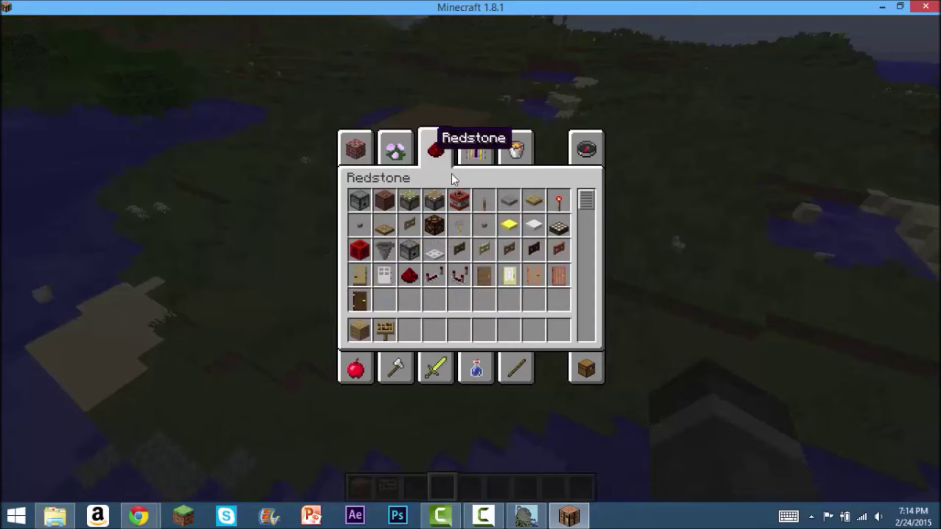
click(359, 250)
click(391, 333)
click(365, 329)
key(e)
key(w)
scroll(470, 259, up, 2)
key(e)
click(387, 333)
click(359, 331)
key(e)
key(1)
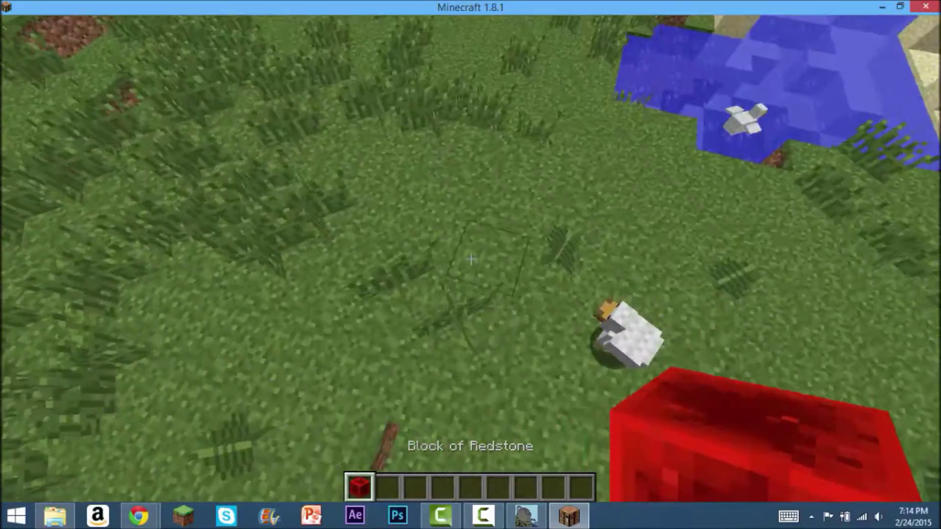
Place redstone blocks in a large ring around the house to mark the boundary of the area.
right_click(470, 258)
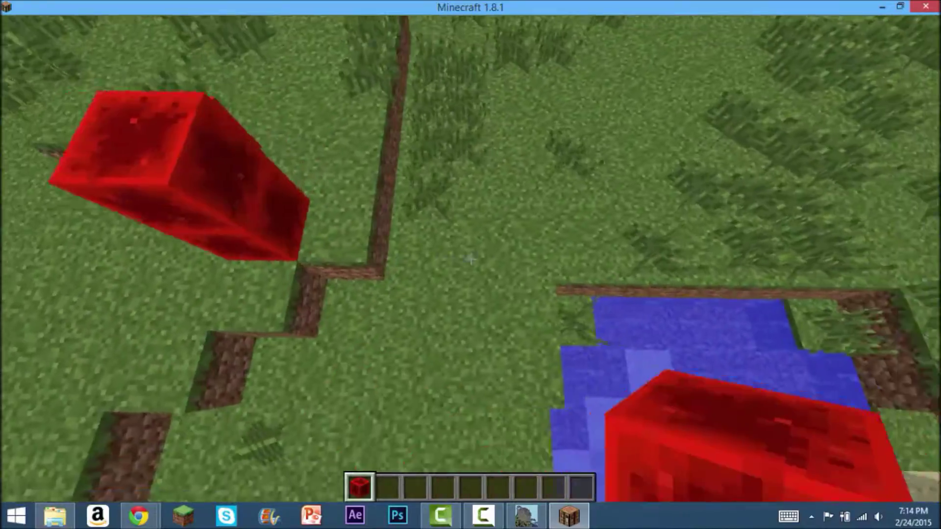
right_click(470, 259)
right_click(470, 258)
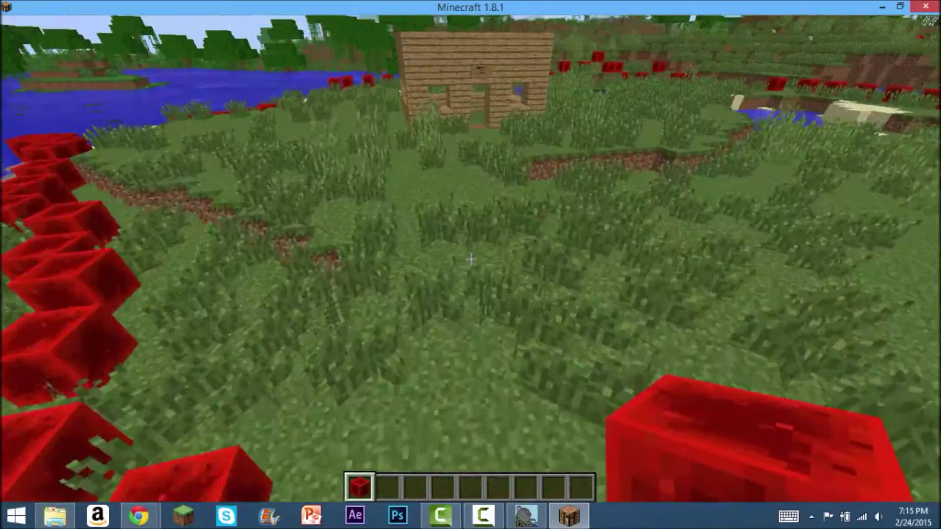
Check the redstone boundary from the air and pause the game in front of the house.
key(space)
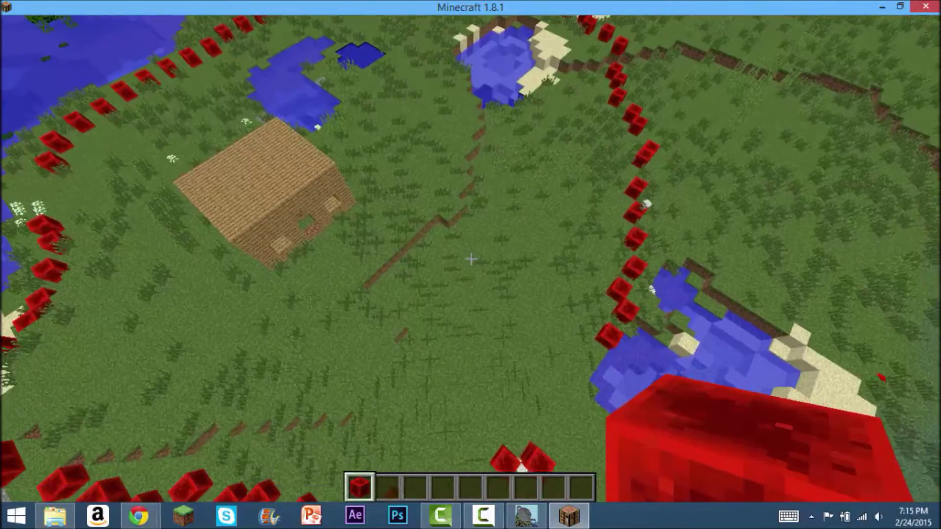
key(s)
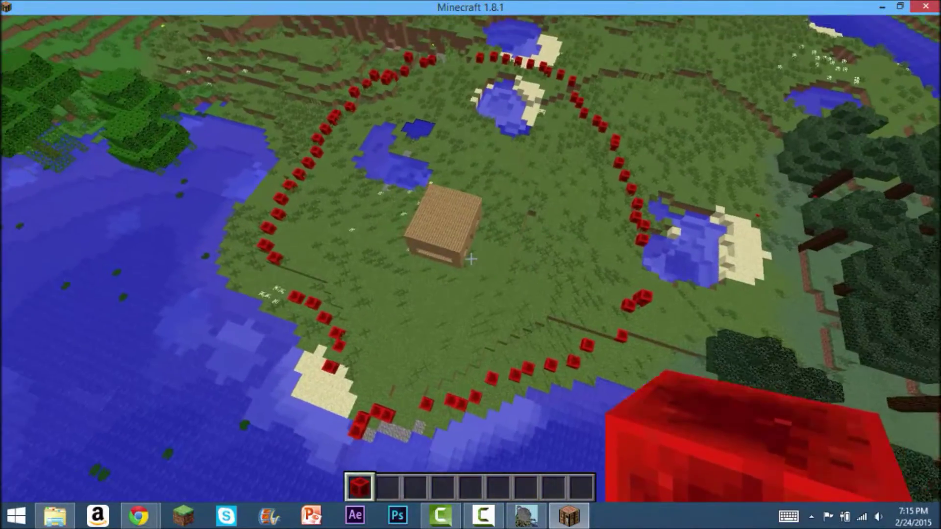
key(w)
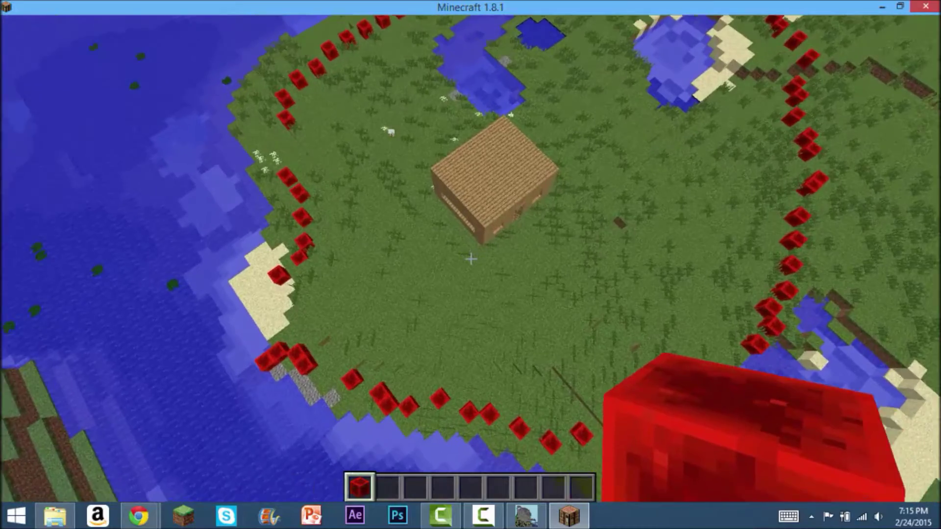
key(d)
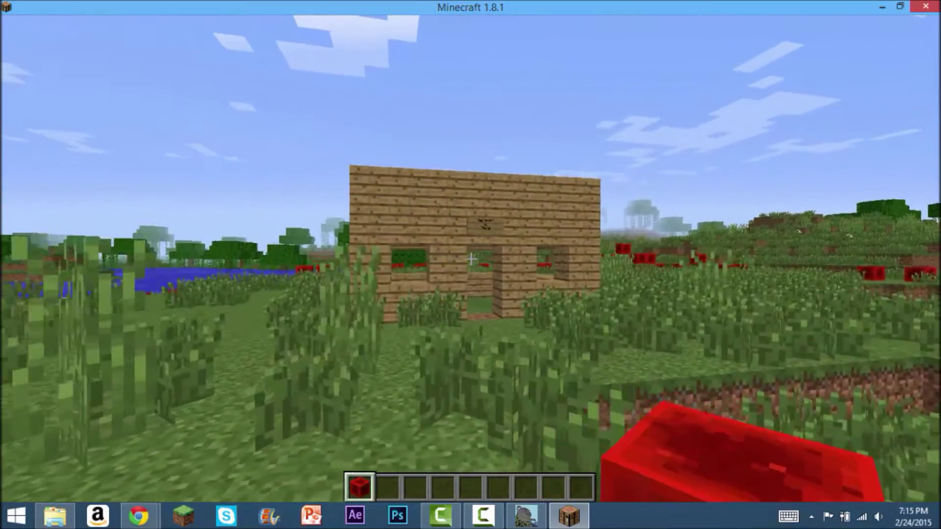
key(Escape)
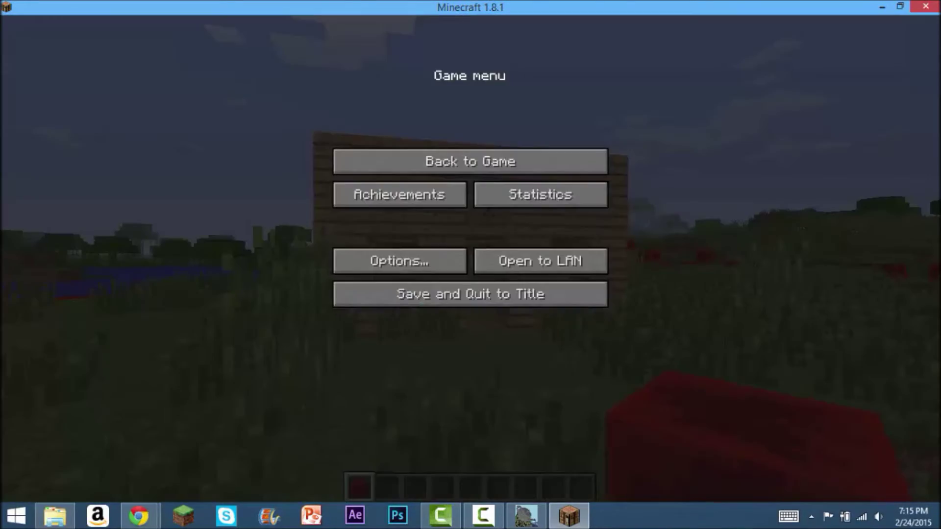
Save and quit the Minecraft world, and open the "repscen is swag" world in Mineways.
click(480, 288)
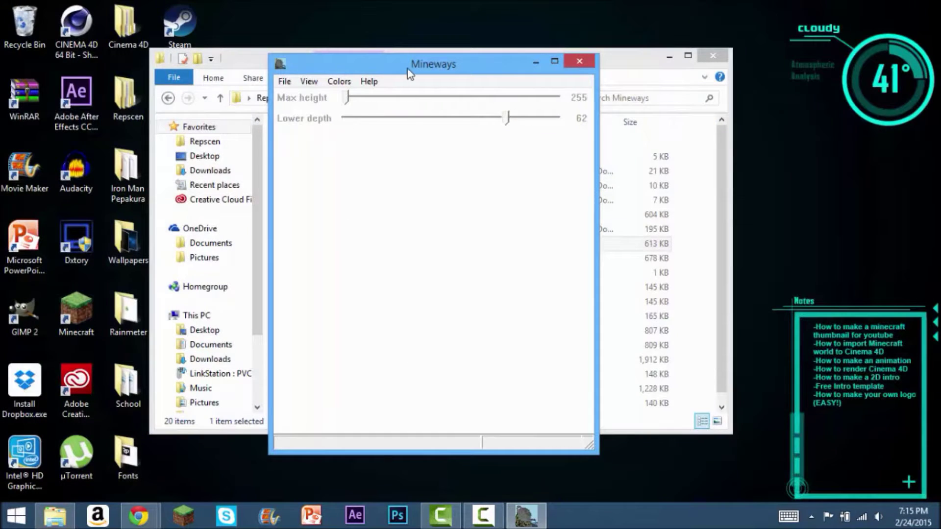
click(286, 81)
mouse_move(245, 99)
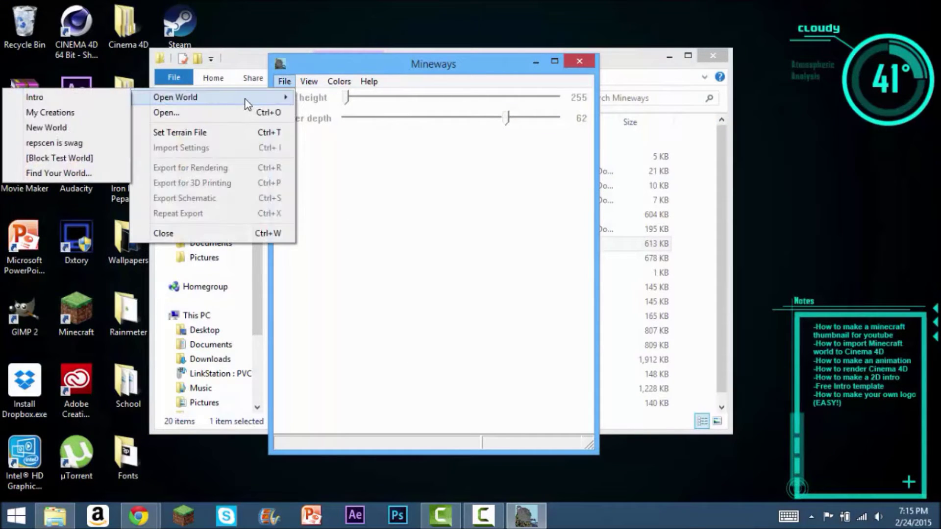
click(80, 144)
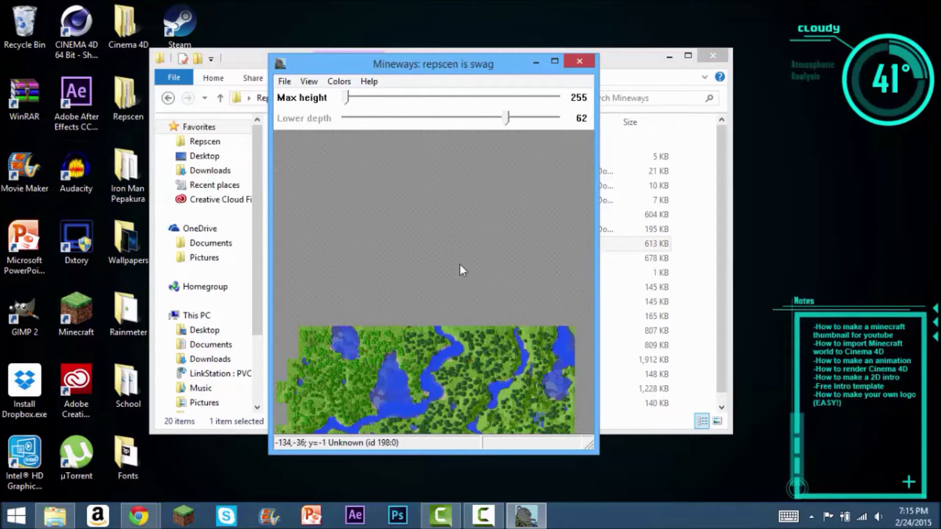
Locate the redstone ring around the house on the Mineways world map.
click(555, 61)
drag(520, 361, 493, 208)
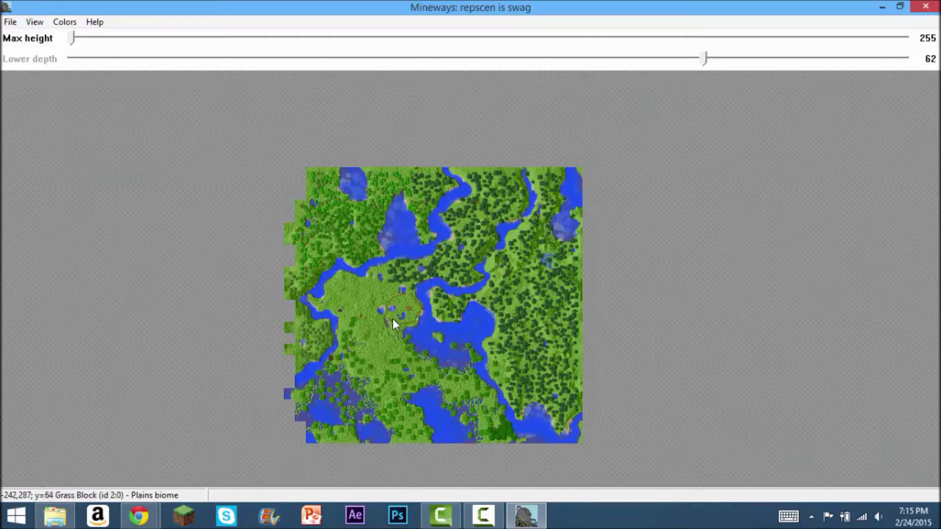
scroll(392, 318, up, 5)
scroll(474, 294, down, 5)
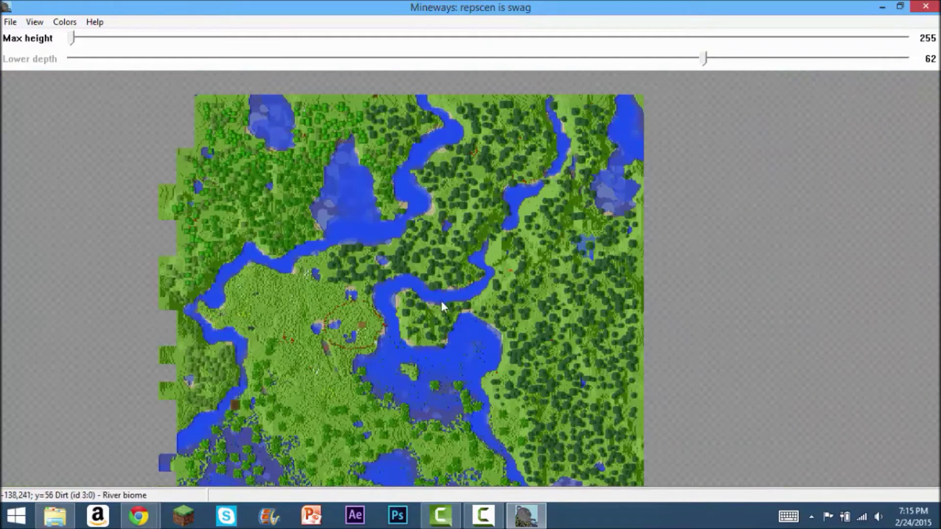
drag(346, 338, 403, 321)
scroll(401, 324, up, 5)
drag(296, 356, 499, 229)
scroll(457, 259, up, 1)
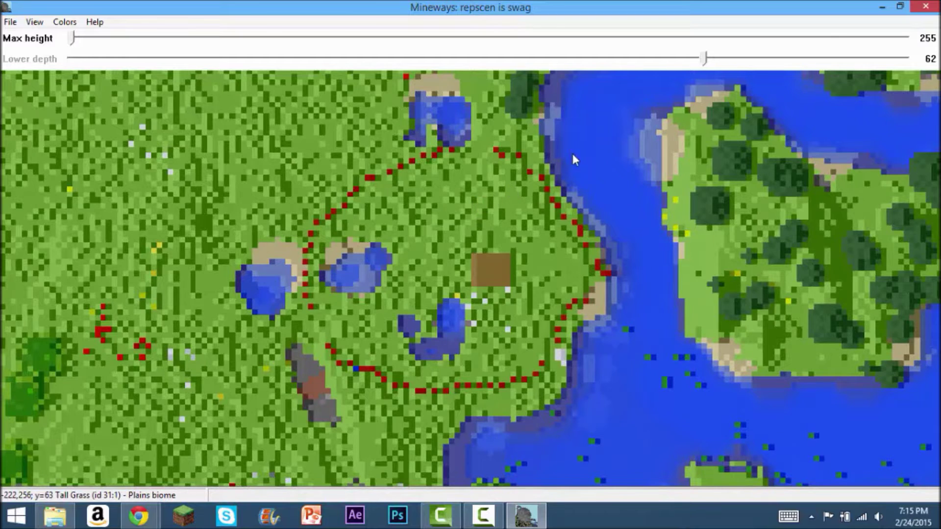
Select the map area enclosing the redstone ring, about X -261 to -193 and Z 238 to 299, with lower depth 60.
click(900, 7)
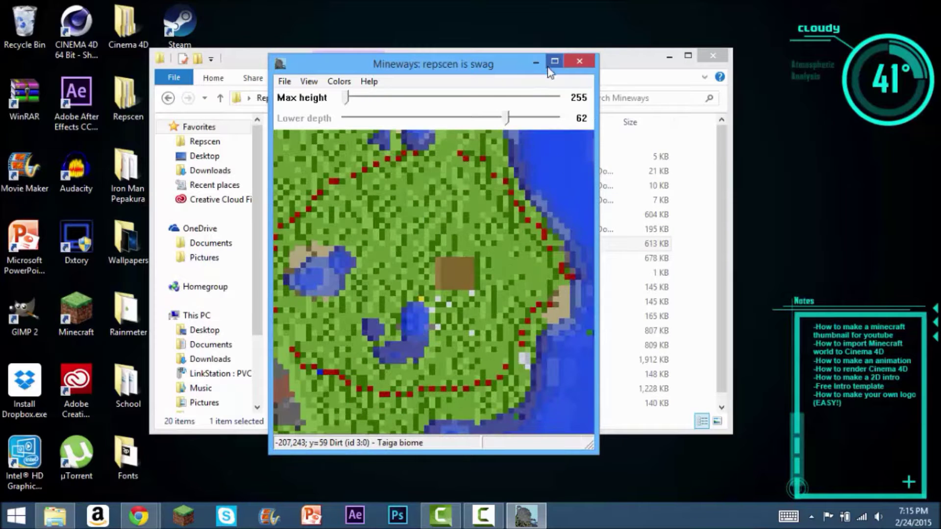
scroll(424, 254, down, 3)
click(285, 82)
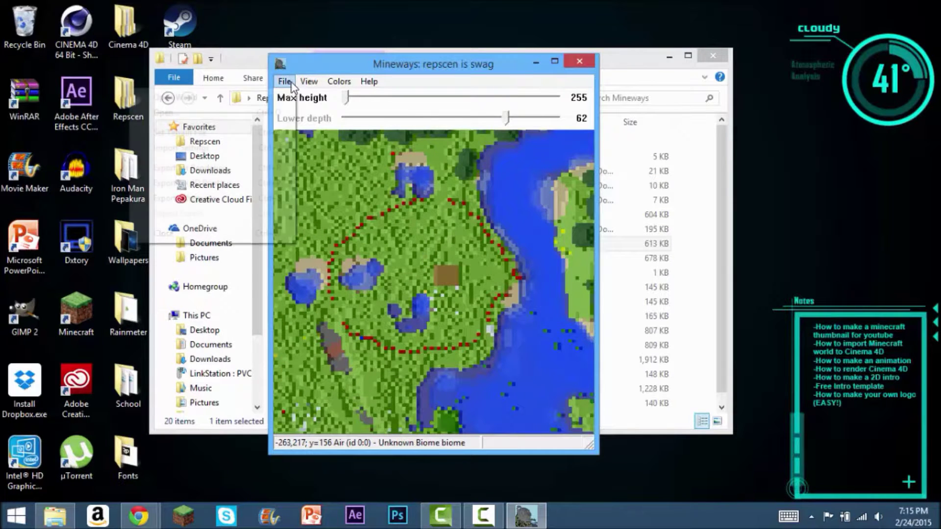
click(354, 175)
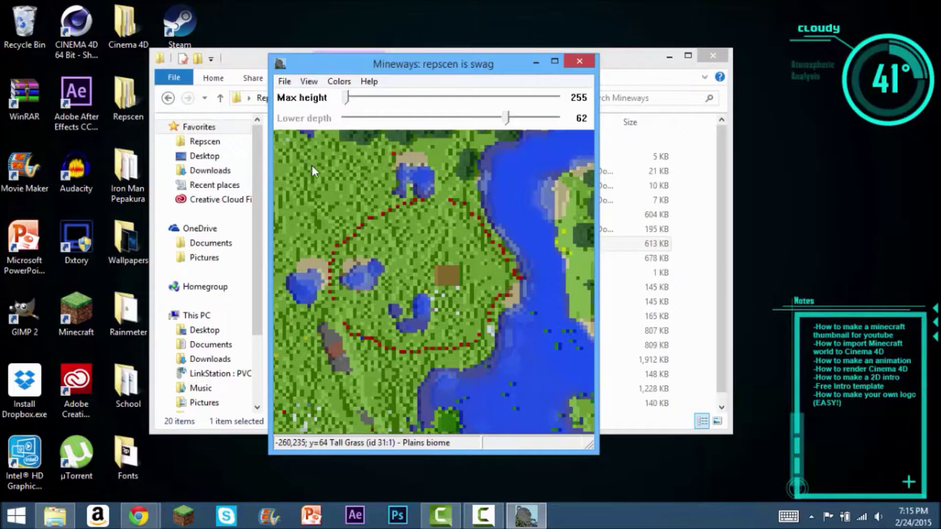
drag(312, 166, 313, 159)
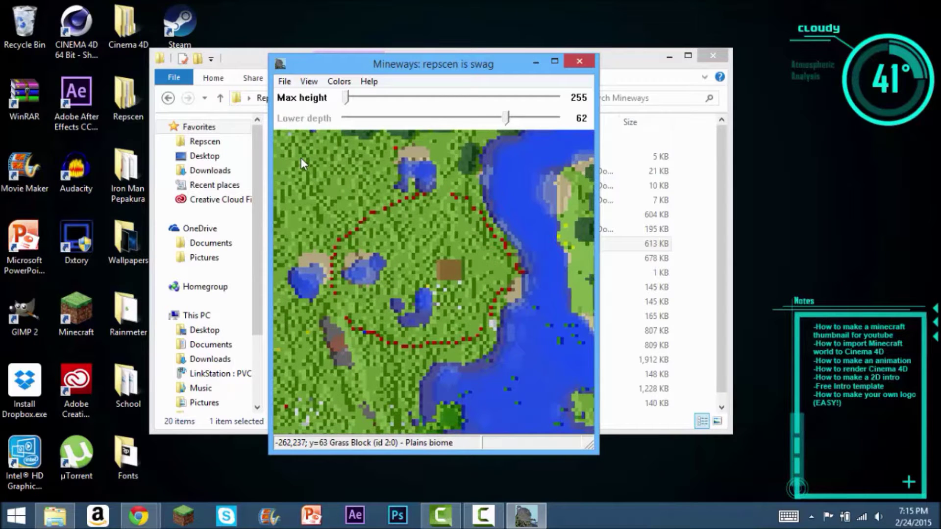
drag(305, 160, 544, 379)
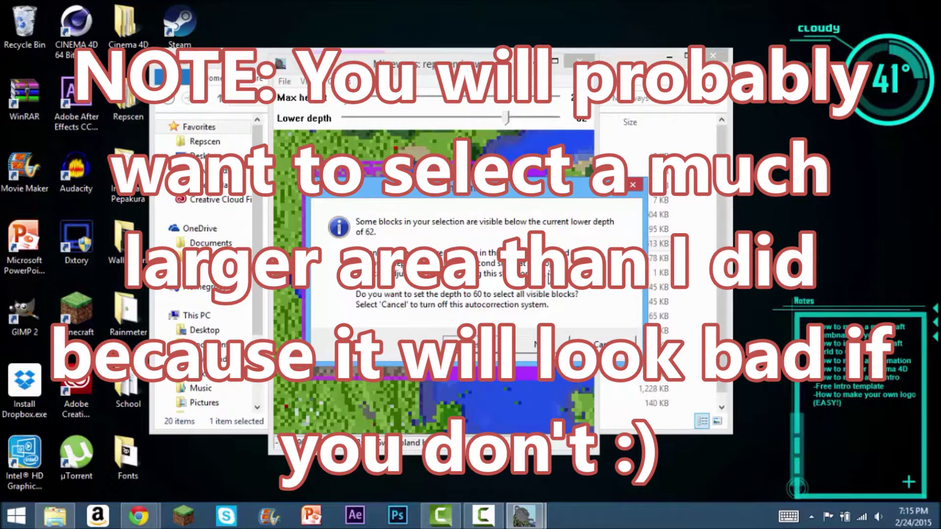
click(489, 346)
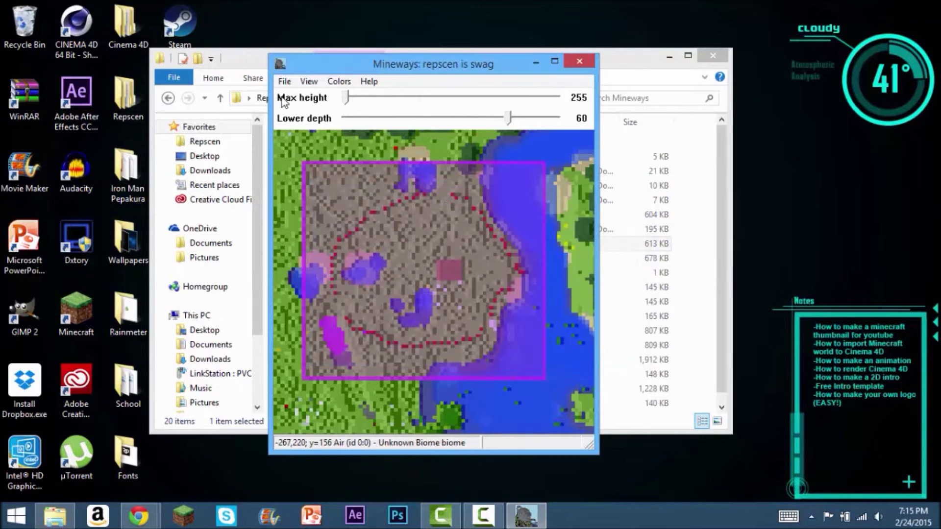
Start an export for rendering of the selected area and create a desktop folder named Animation Stuffs for it.
click(280, 82)
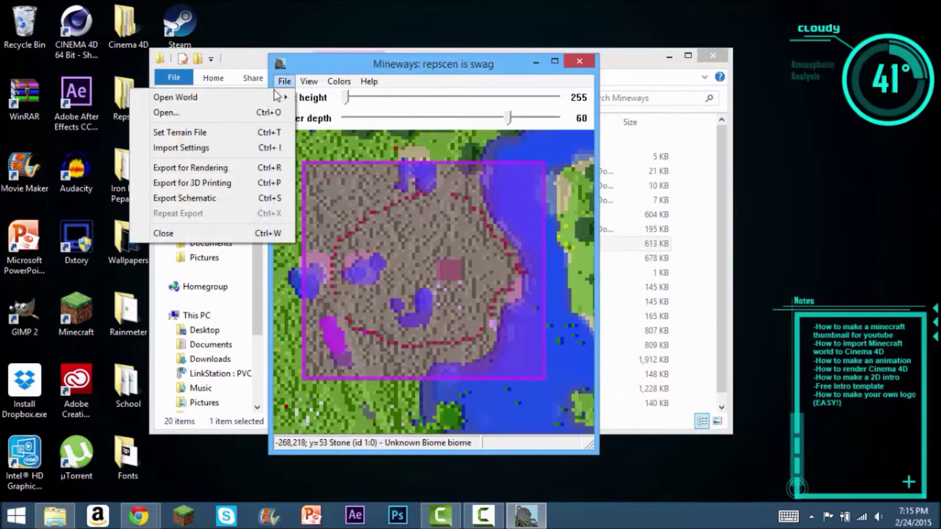
click(219, 169)
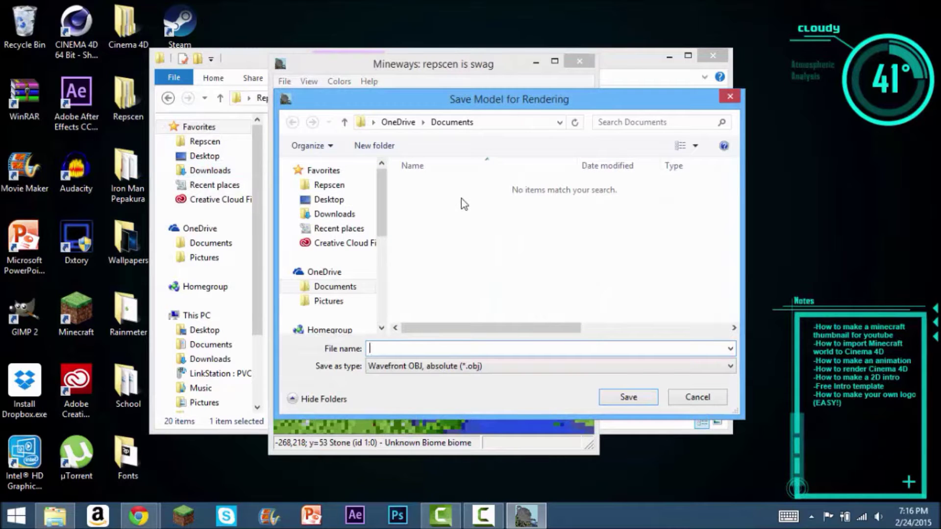
click(352, 199)
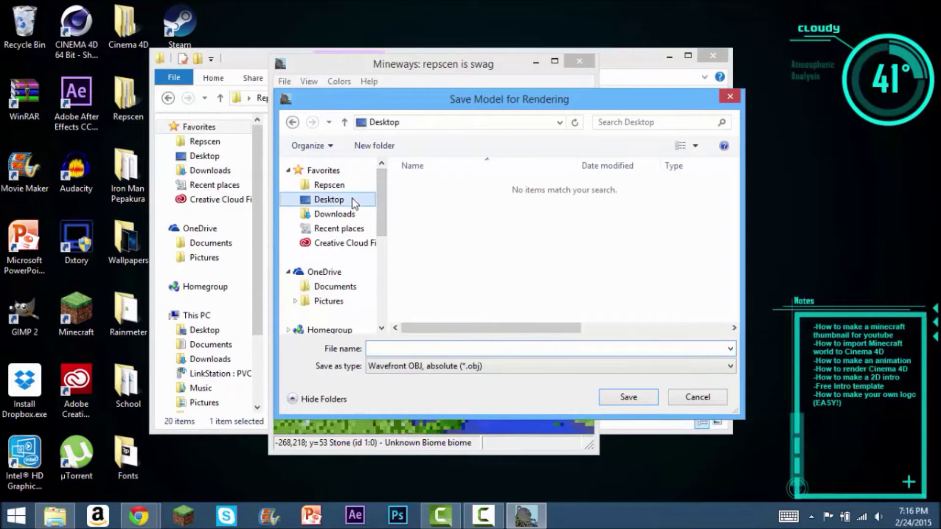
right_click(646, 237)
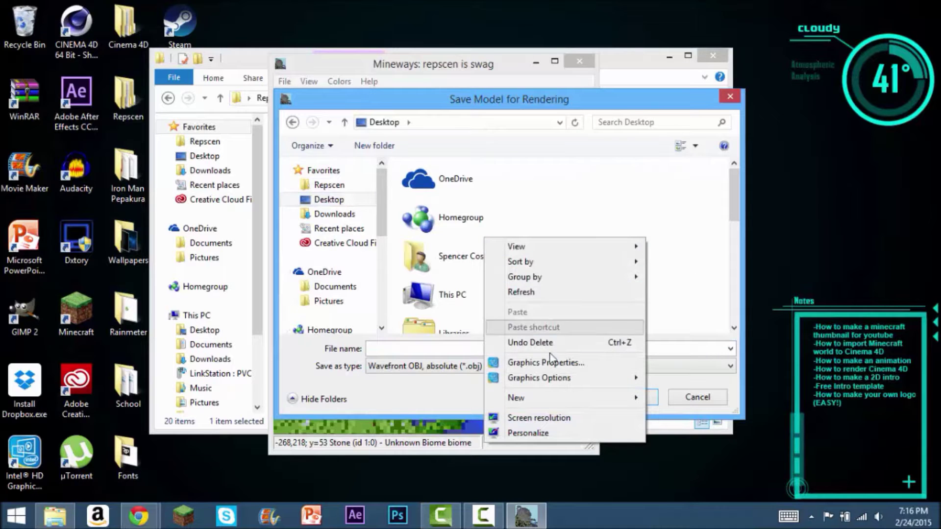
mouse_move(534, 398)
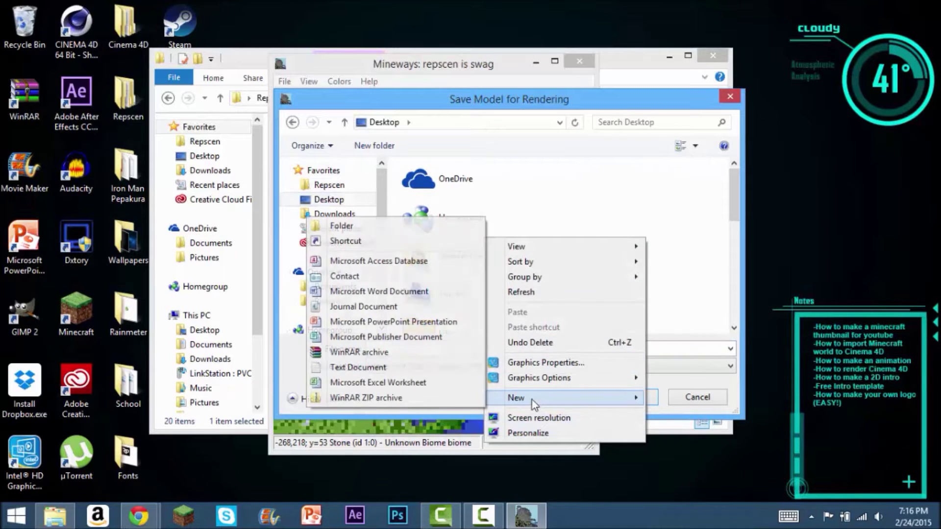
click(373, 227)
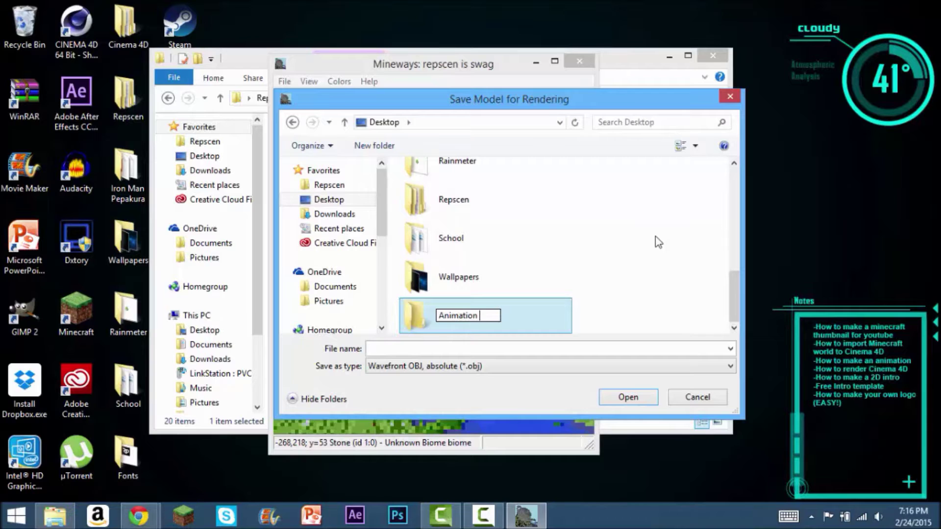
key(Return)
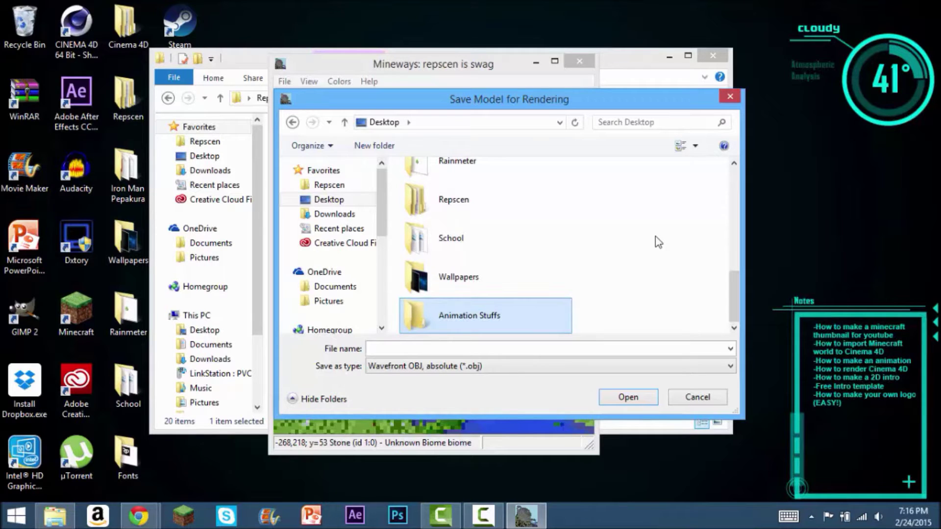
Save the model in the Animation Stuffs folder as house in Wavefront OBJ, absolute format, with the default export options.
double_click(526, 322)
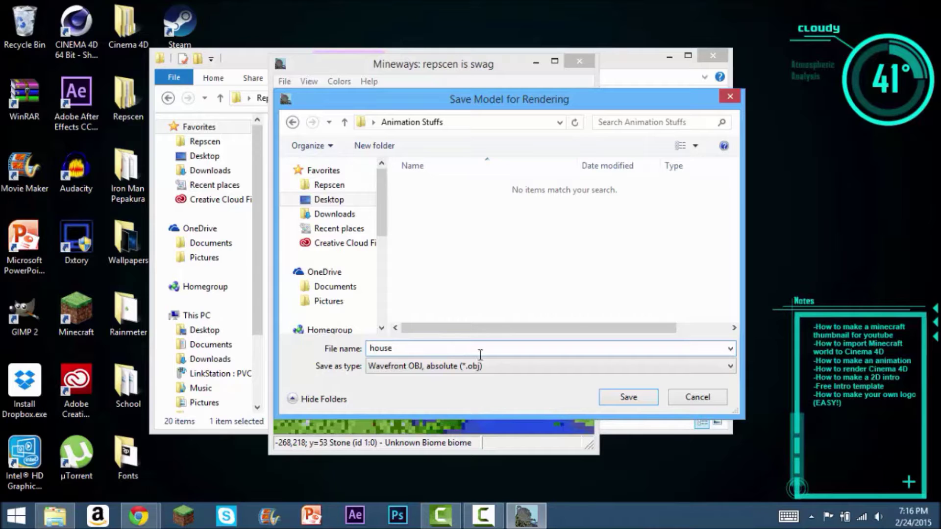
click(629, 398)
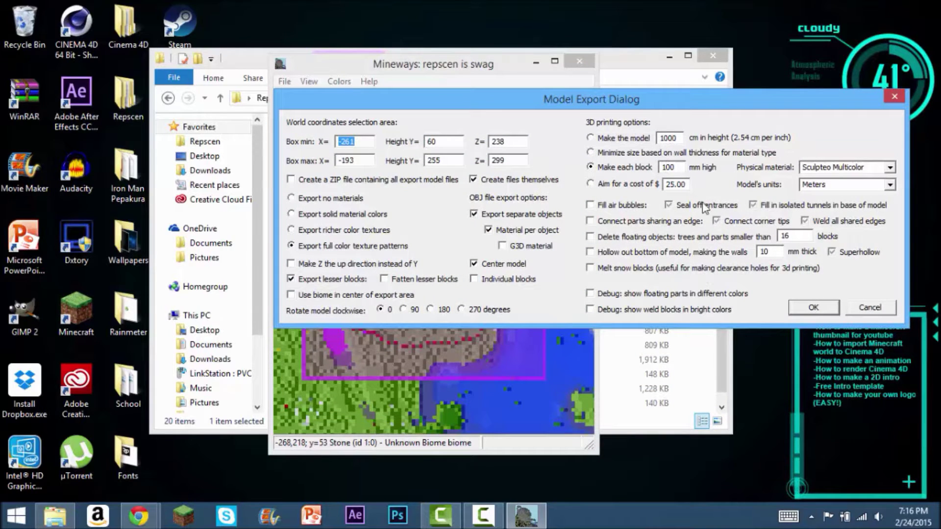
click(814, 307)
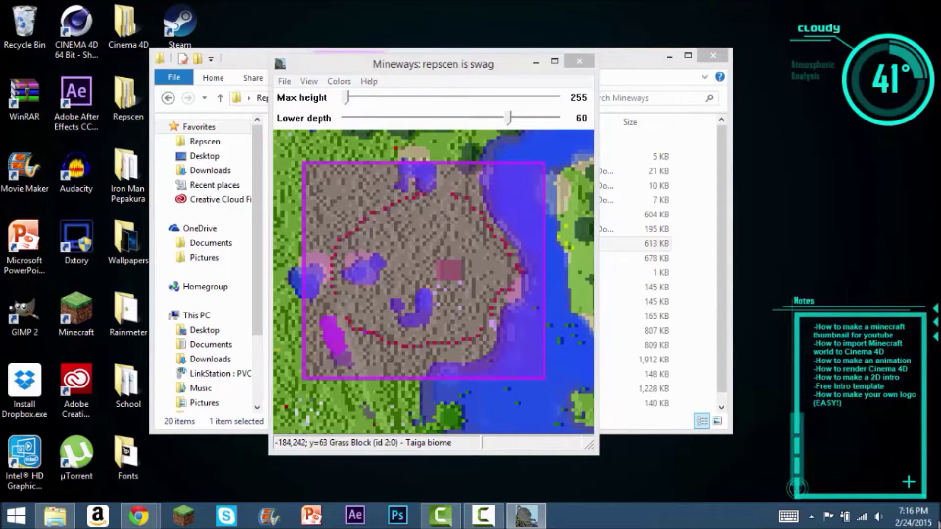
Check the exported house files in the Animation Stuffs folder on the desktop, and minimize the folder window.
click(938, 524)
double_click(194, 395)
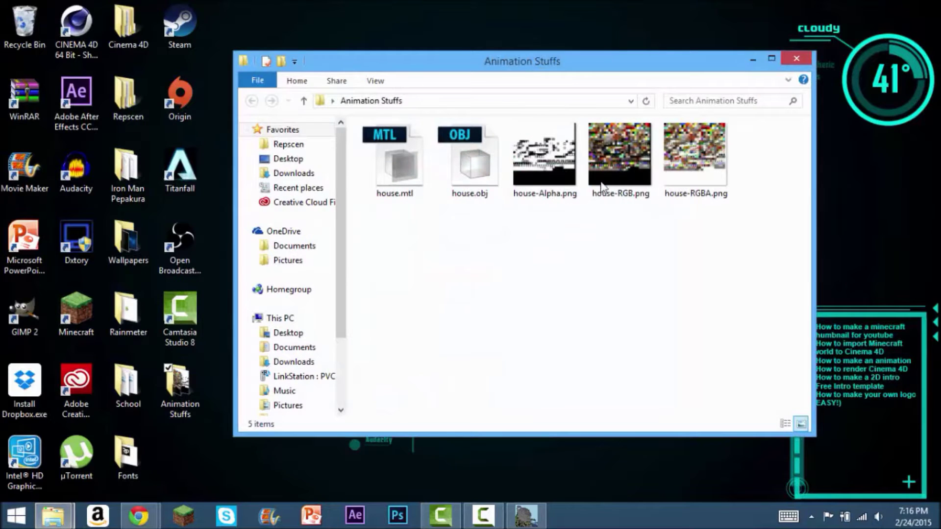
drag(599, 71, 547, 56)
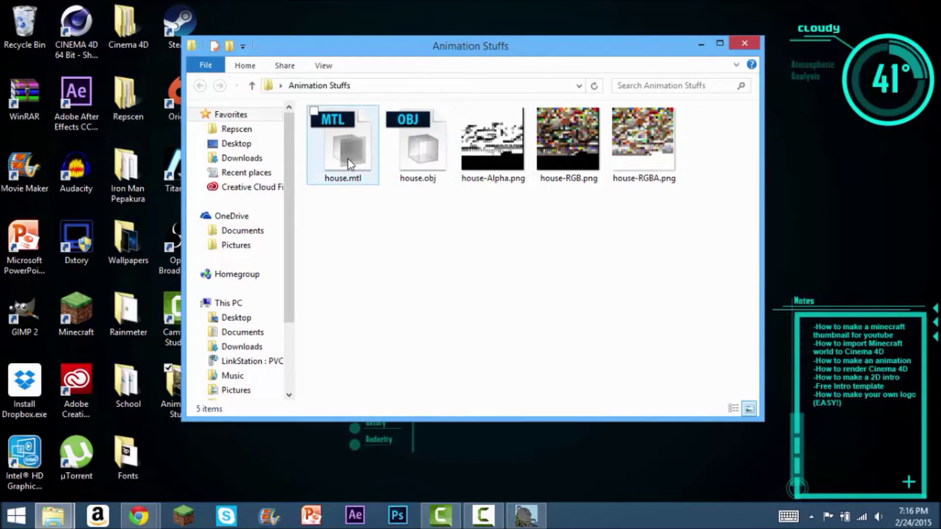
click(701, 44)
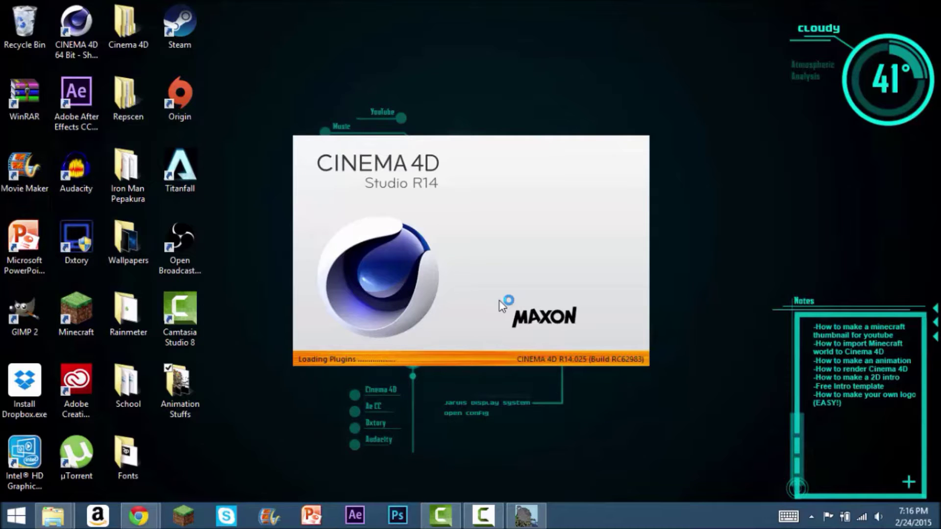
Launch CINEMA 4D and close Mineways.
click(533, 523)
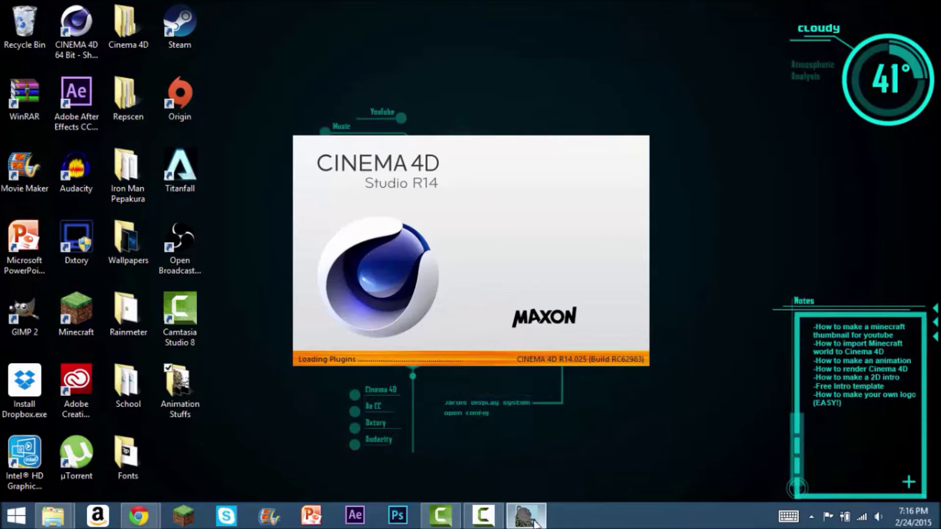
click(580, 64)
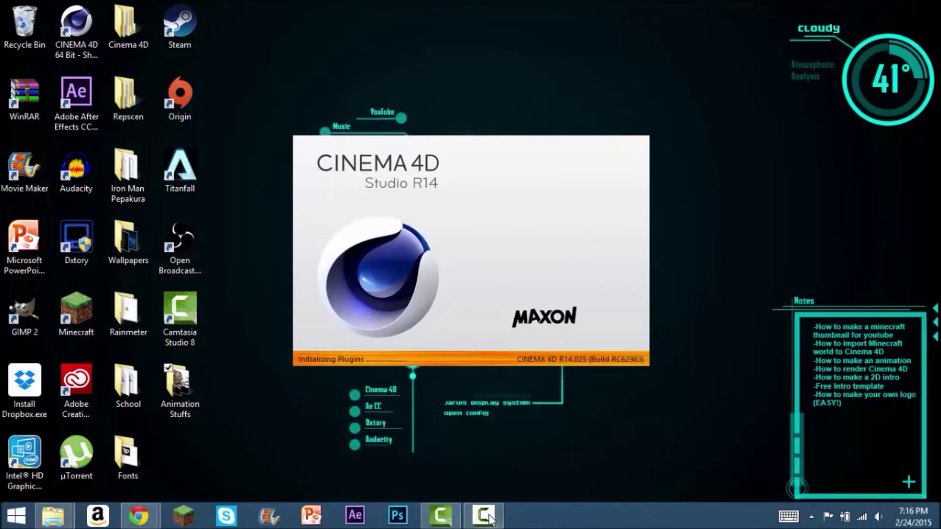
mouse_move(135, 518)
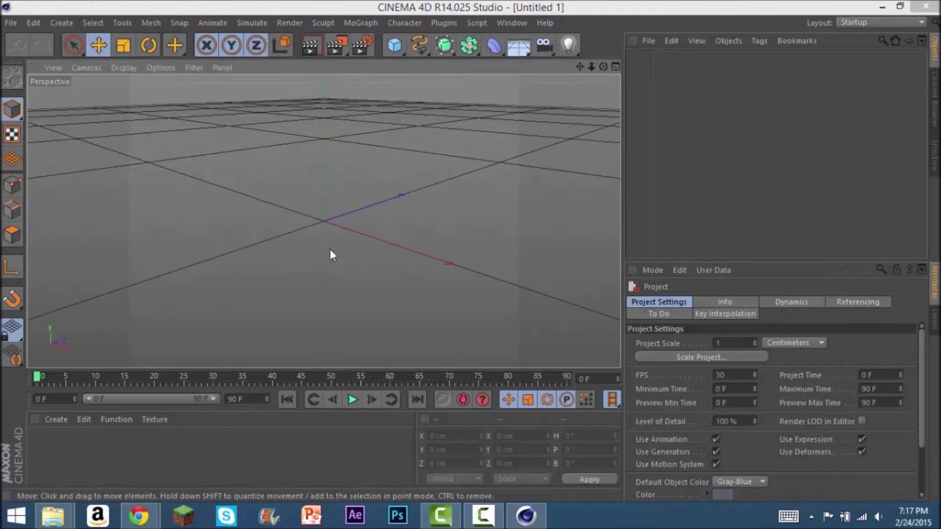
Bring house.obj from the Animation Stuffs folder into the empty CINEMA 4D scene to start its Wavefront import.
mouse_move(53, 516)
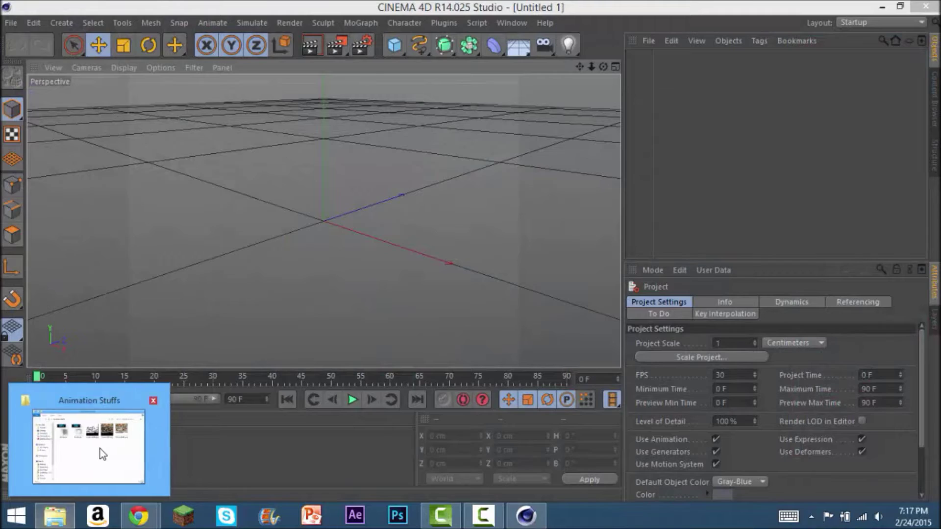
click(100, 449)
click(434, 155)
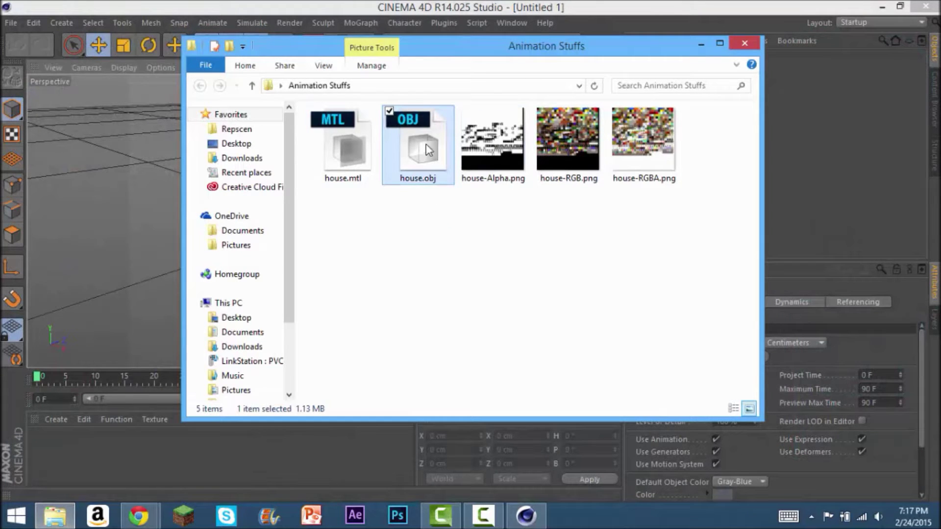
drag(146, 231, 146, 230)
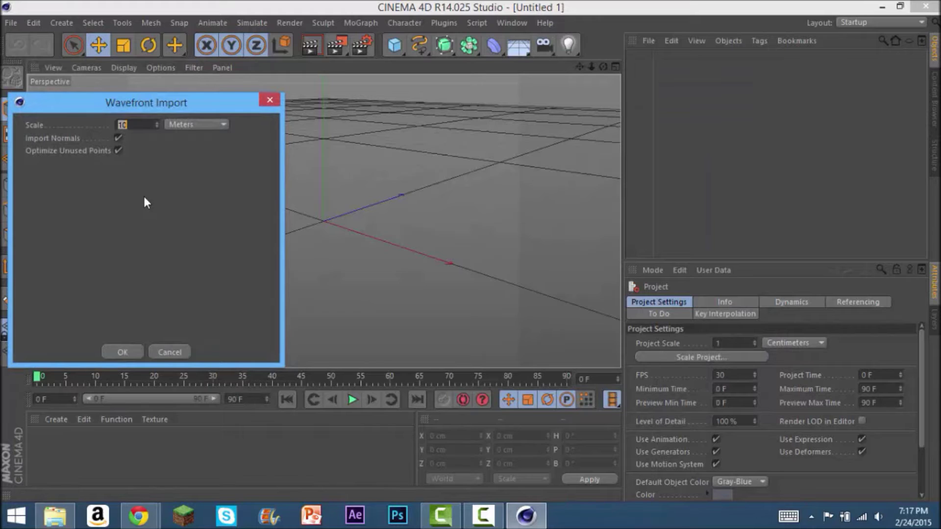
Set the unit of the Wavefront import scale to Feet.
click(187, 125)
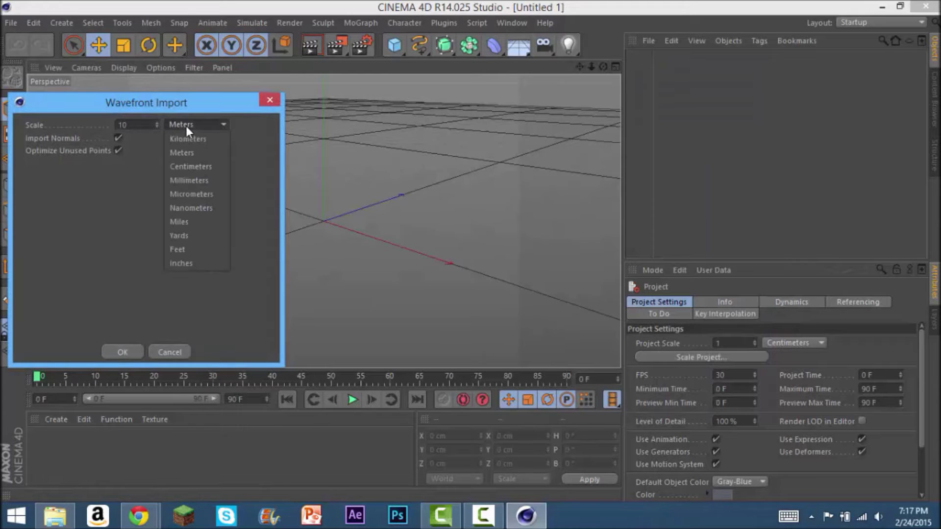
click(233, 129)
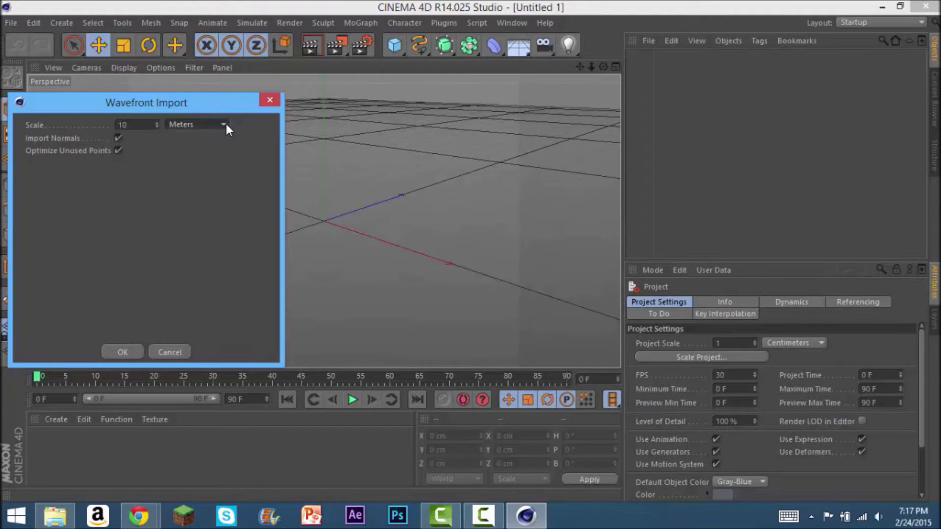
click(226, 127)
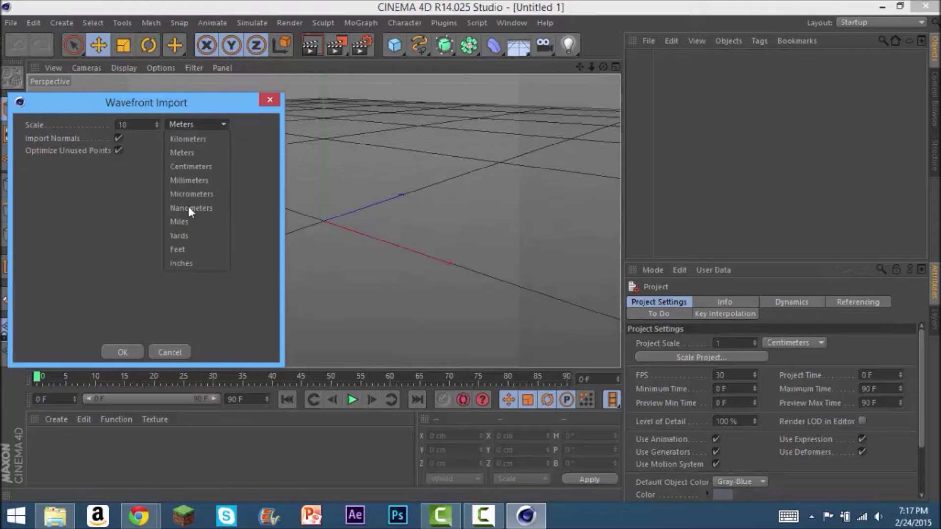
click(181, 250)
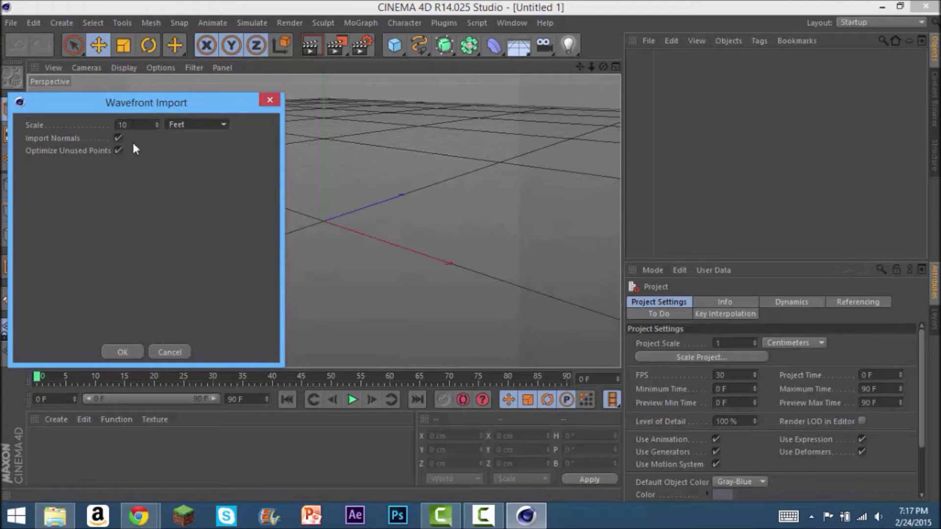
Complete the Wavefront import of house.obj at a scale of 10 feet and inspect the house up close.
click(122, 352)
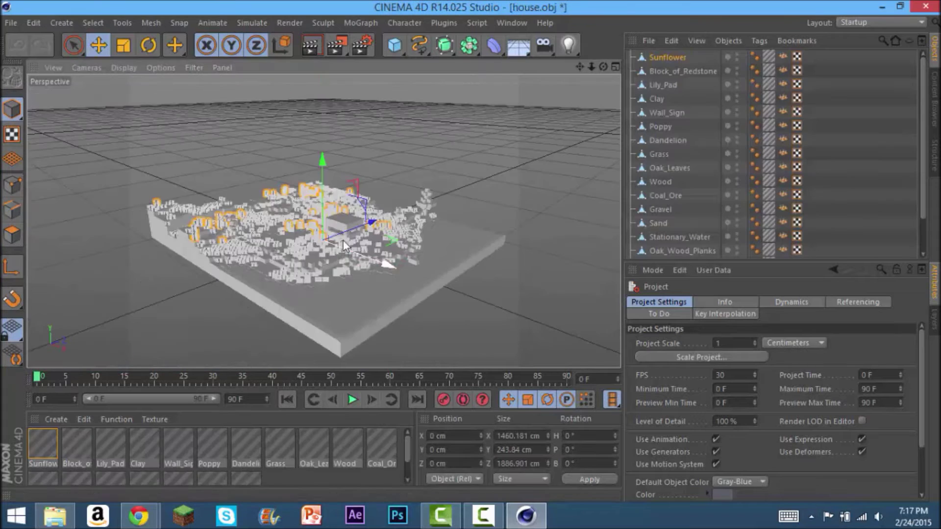
drag(580, 68, 524, 85)
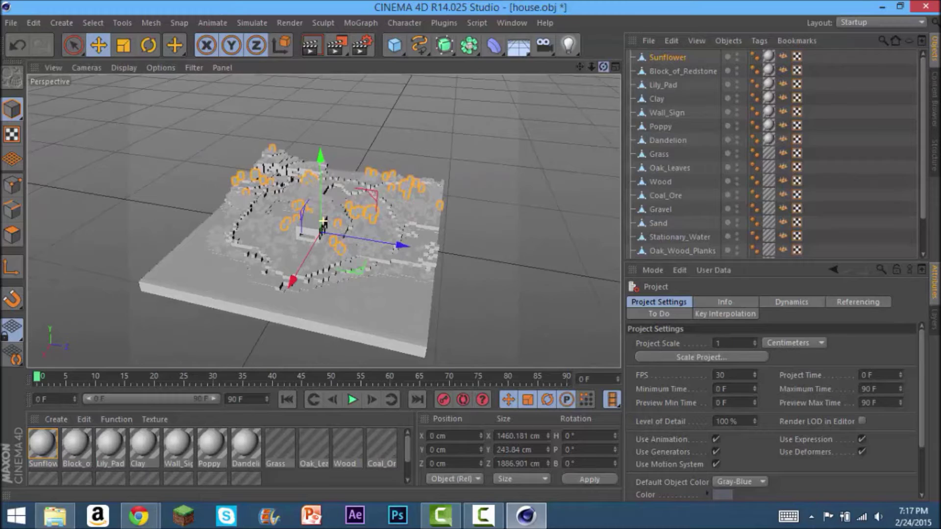
mouse_move(591, 67)
mouse_down()
mouse_move(574, 45)
mouse_move(564, 61)
mouse_move(594, 67)
mouse_move(584, 77)
mouse_move(604, 86)
mouse_move(618, 74)
mouse_move(591, 56)
mouse_move(586, 83)
mouse_move(571, 78)
mouse_move(617, 49)
mouse_move(609, 82)
mouse_move(593, 65)
mouse_up()
drag(323, 222, 603, 67)
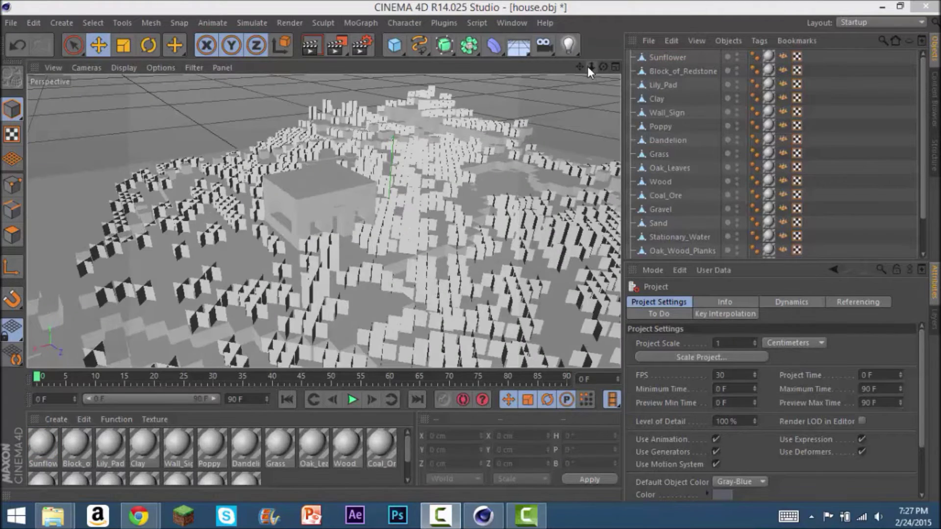
drag(579, 67, 451, 342)
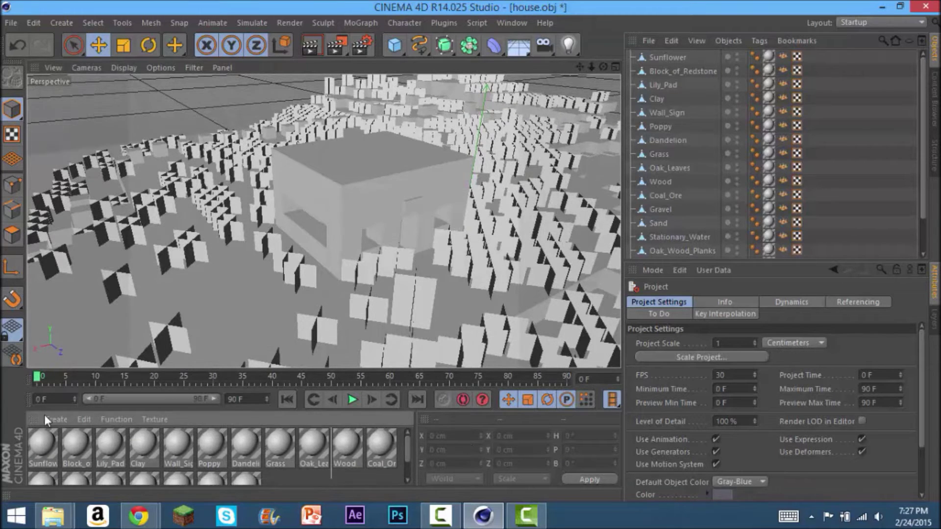
Select all materials of the imported model, from Sunflower to the last one.
click(319, 466)
scroll(392, 479, down, 1)
drag(390, 473, 29, 406)
key(ctrl+a)
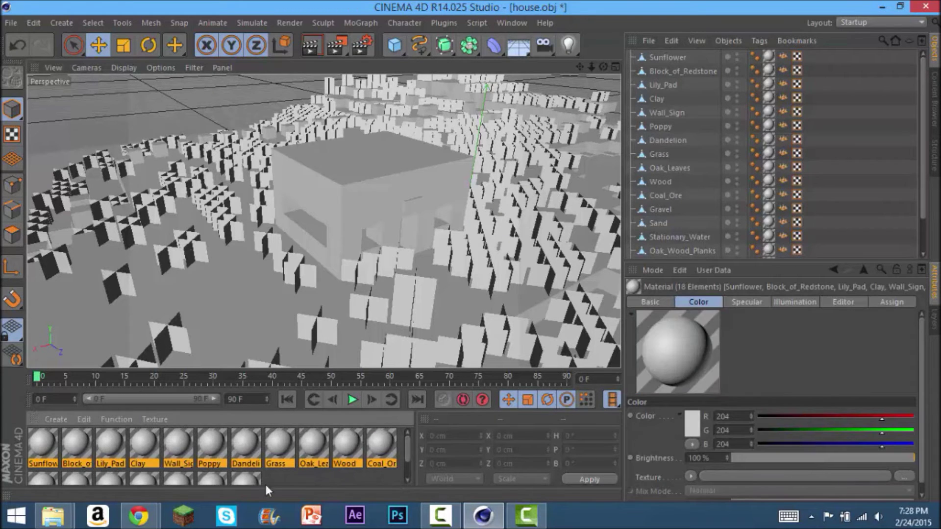
scroll(408, 465, down, 1)
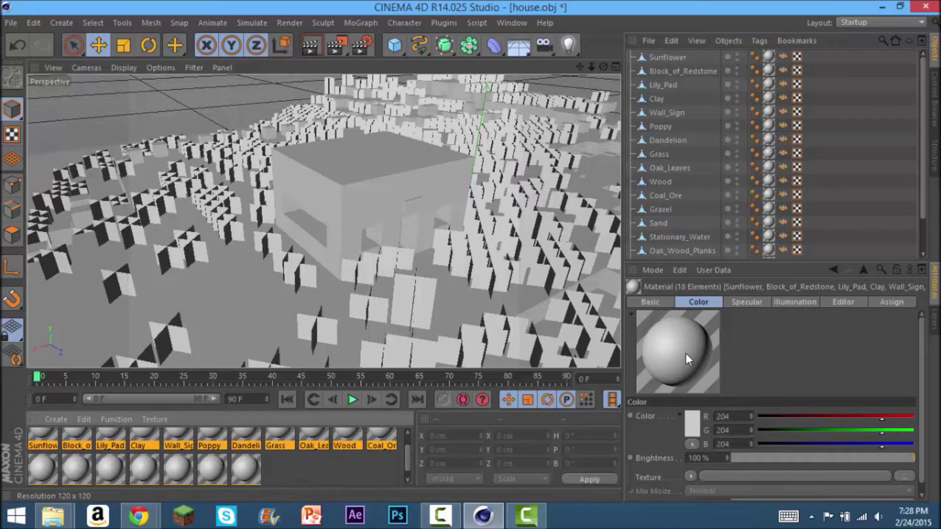
Load house-RGBA.png from the Animation Stuffs folder on the desktop as the Color texture of all selected materials.
click(691, 445)
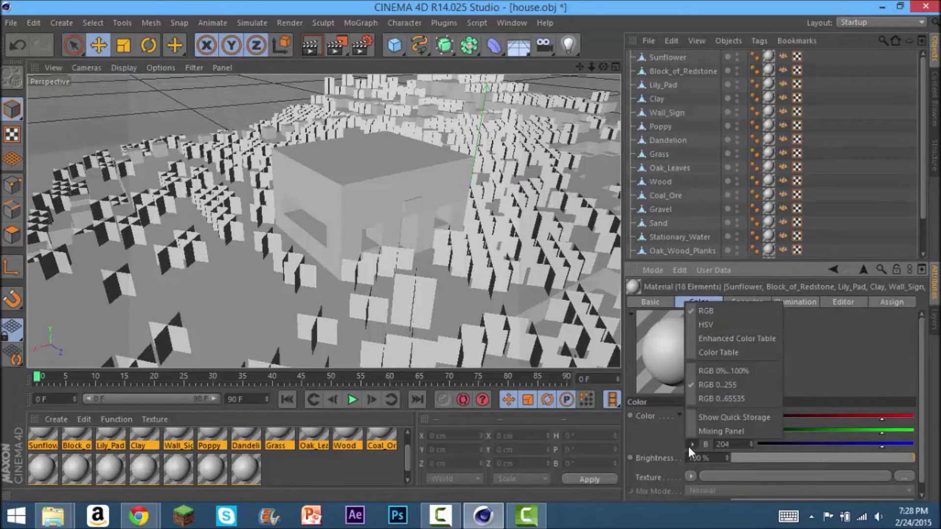
click(687, 445)
click(692, 477)
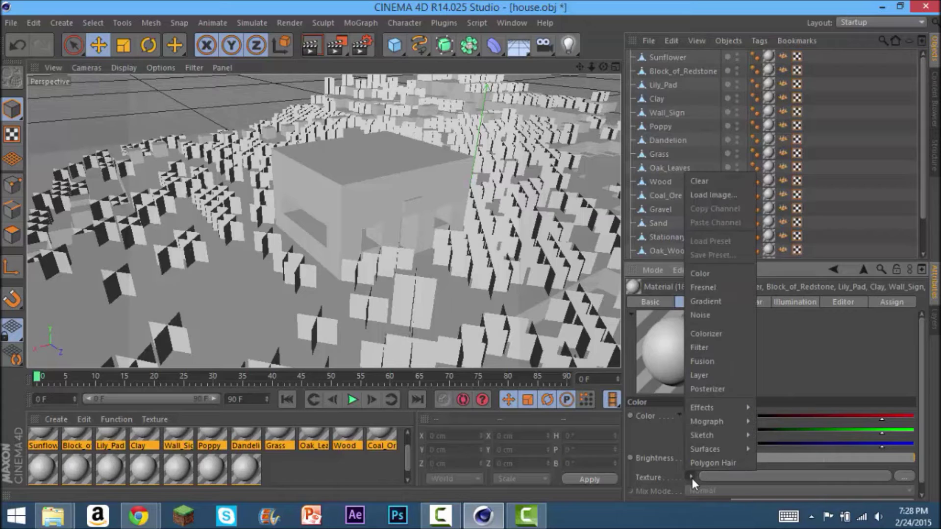
click(718, 198)
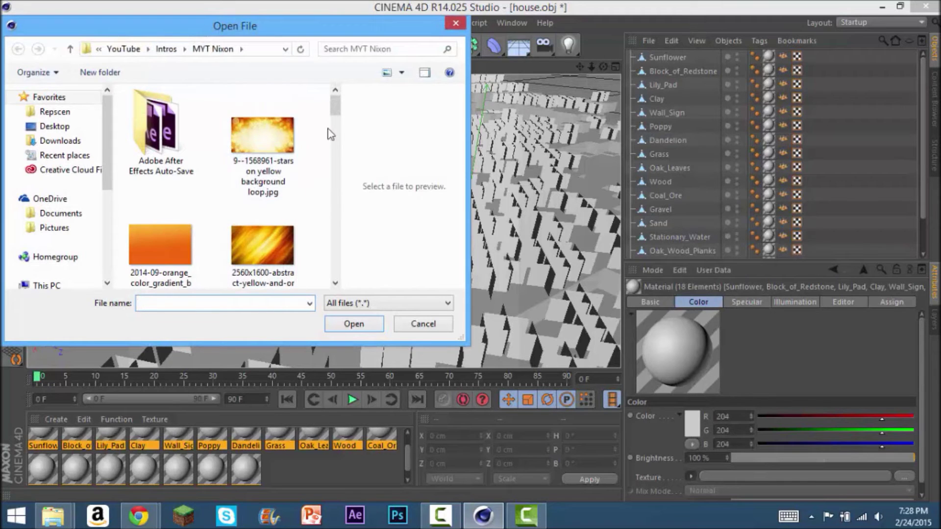
click(69, 128)
drag(336, 198, 331, 178)
double_click(214, 160)
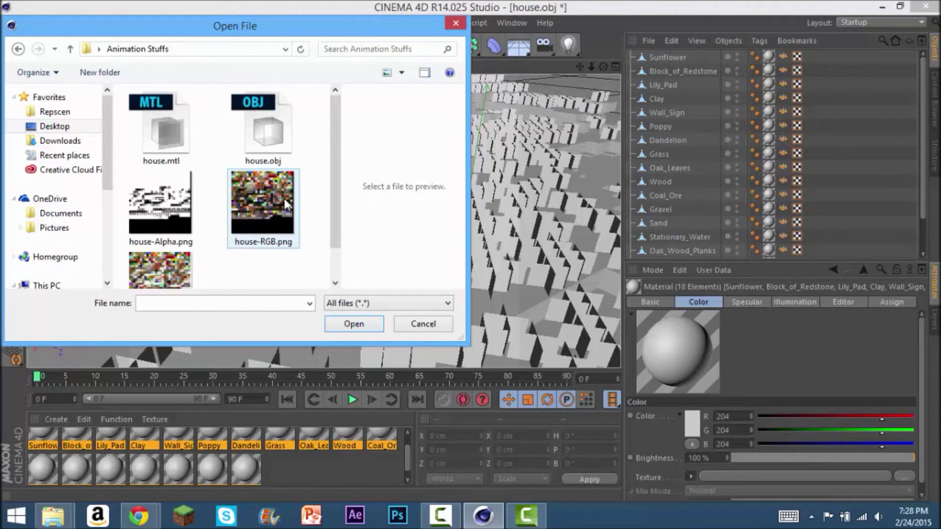
scroll(338, 168, down, 2)
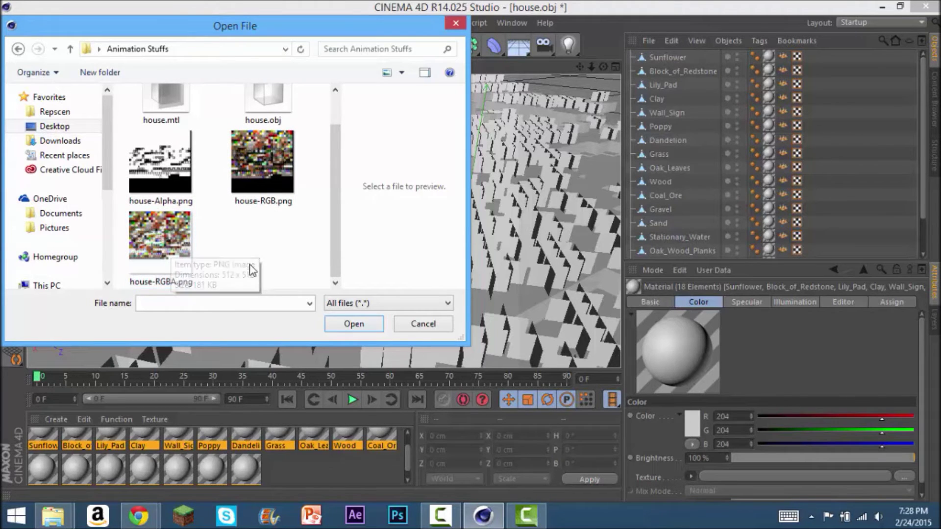
click(182, 259)
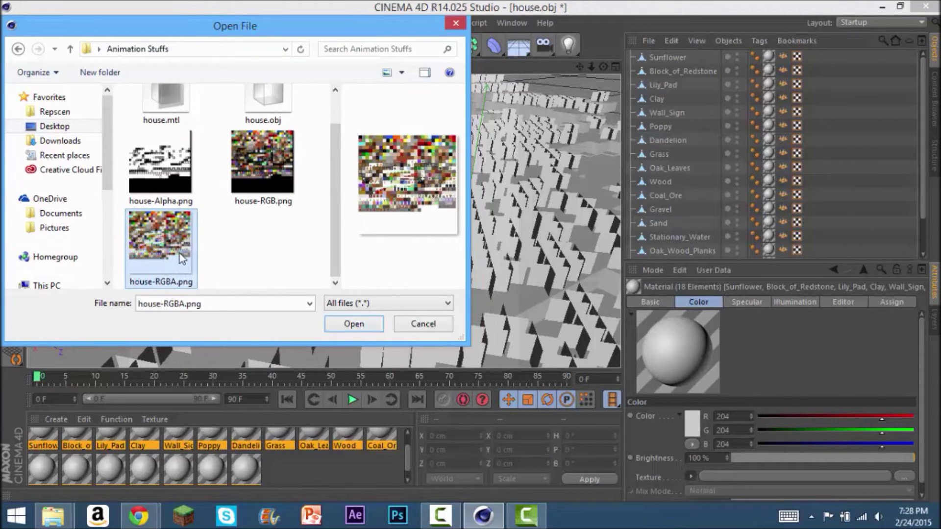
click(353, 324)
Enable the Alpha channel for all selected materials.
drag(603, 67, 659, 76)
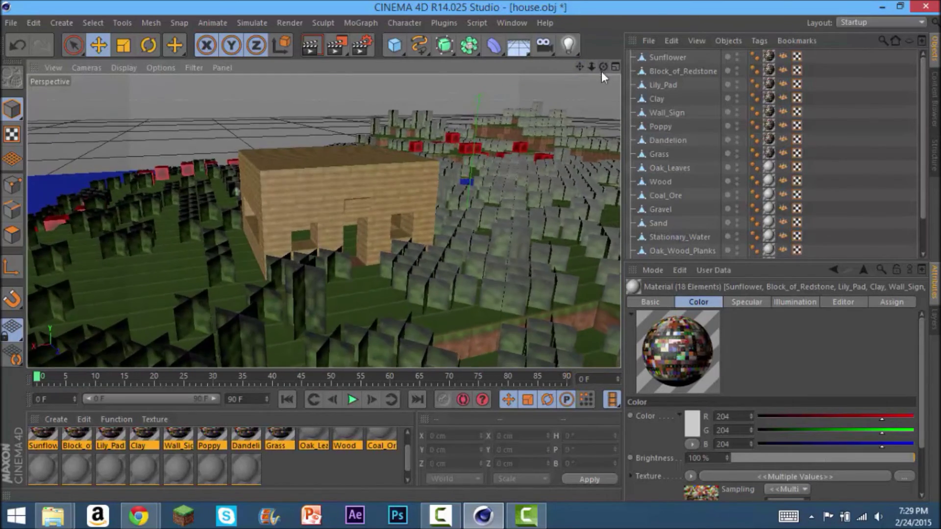
click(650, 303)
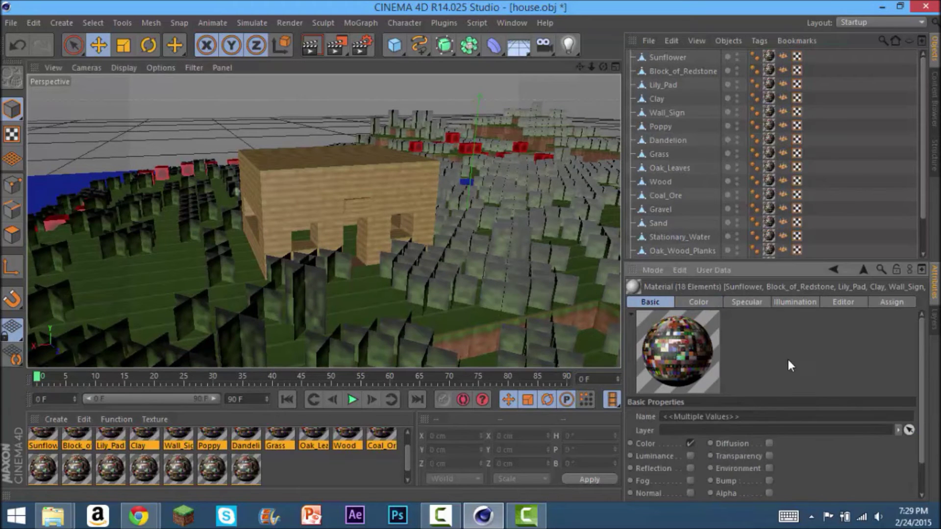
drag(921, 400, 921, 415)
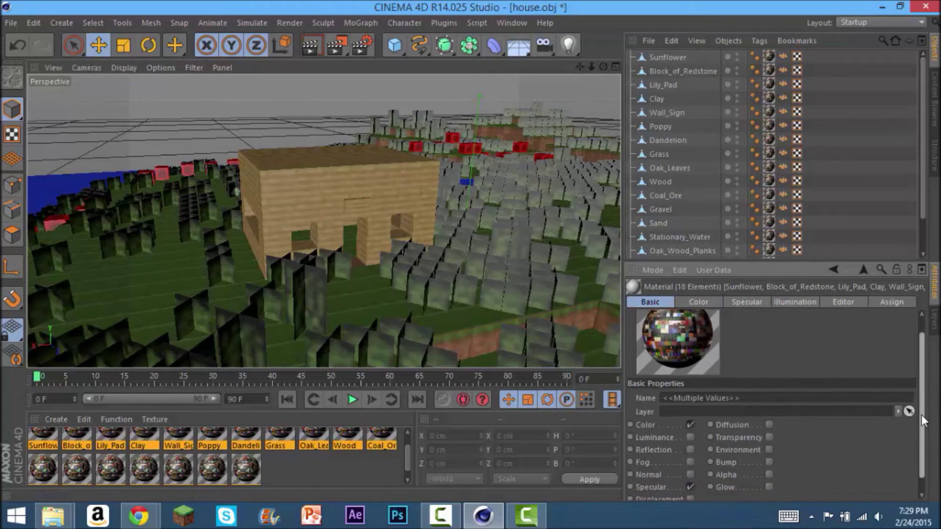
click(770, 471)
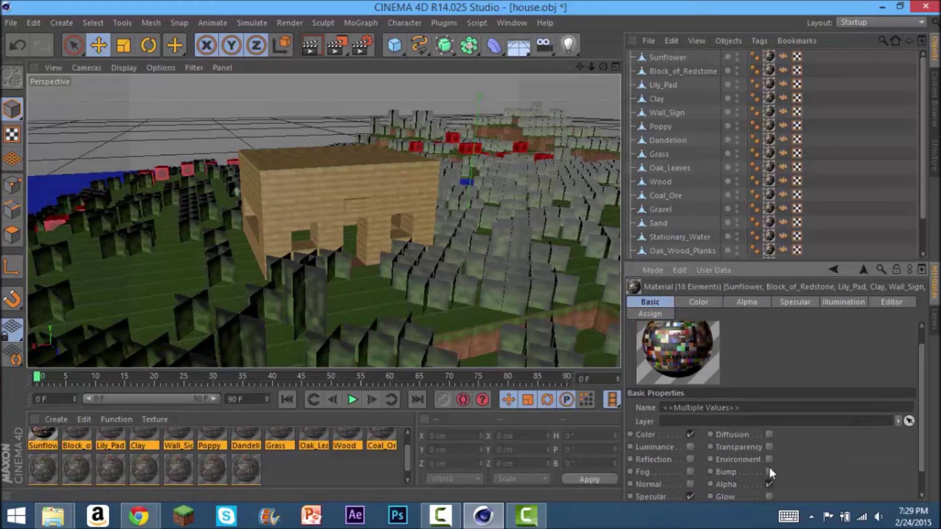
Load house-Alpha.png from the Animation Stuffs folder as the Alpha texture of all selected materials.
click(742, 301)
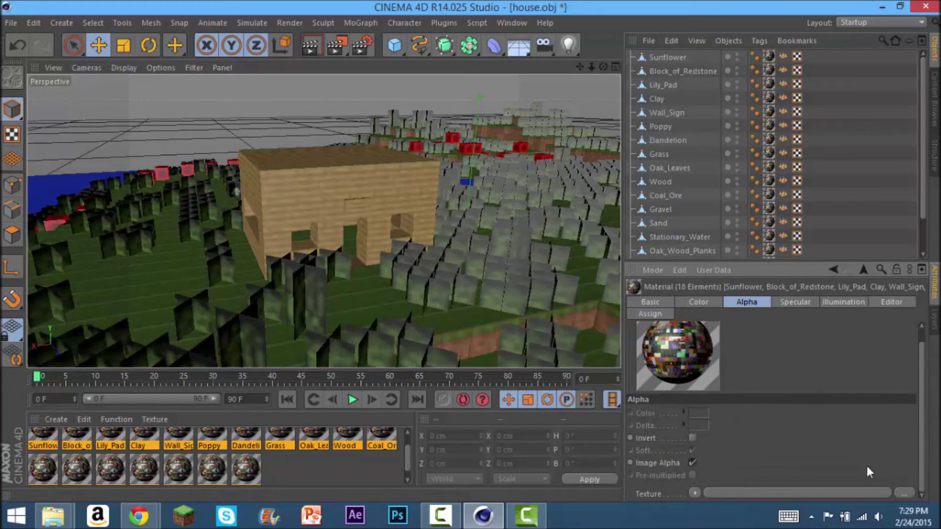
click(693, 492)
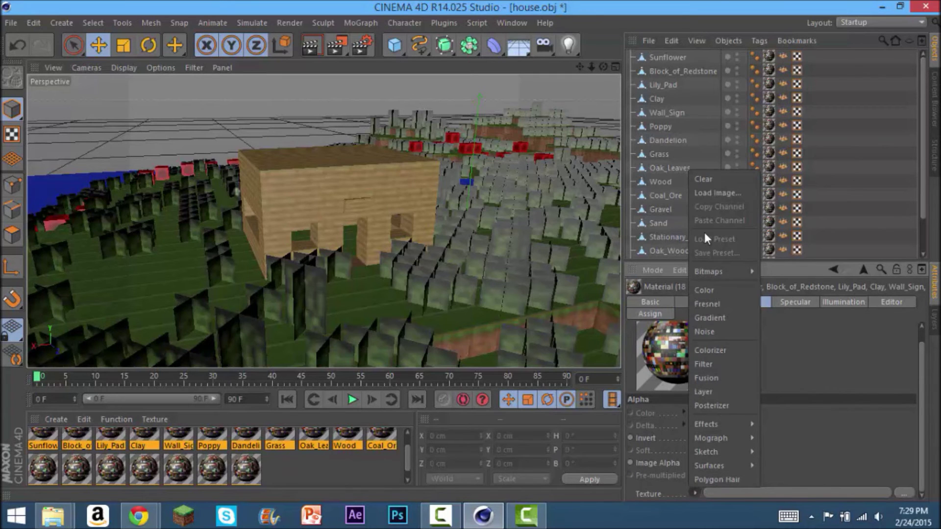
click(704, 190)
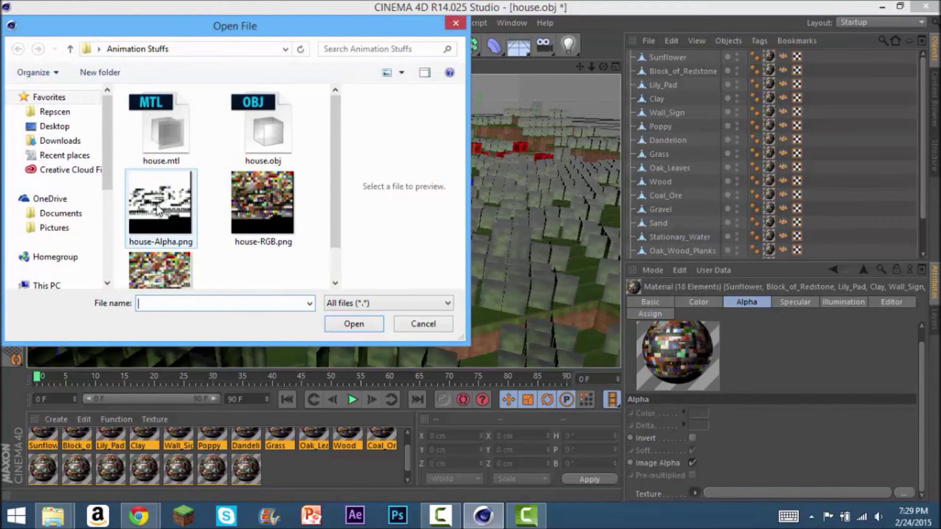
click(169, 210)
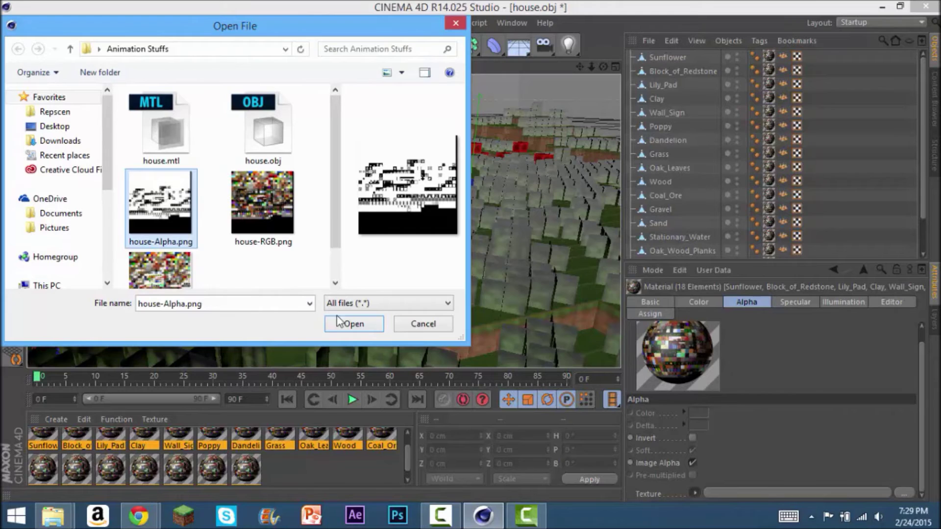
click(353, 324)
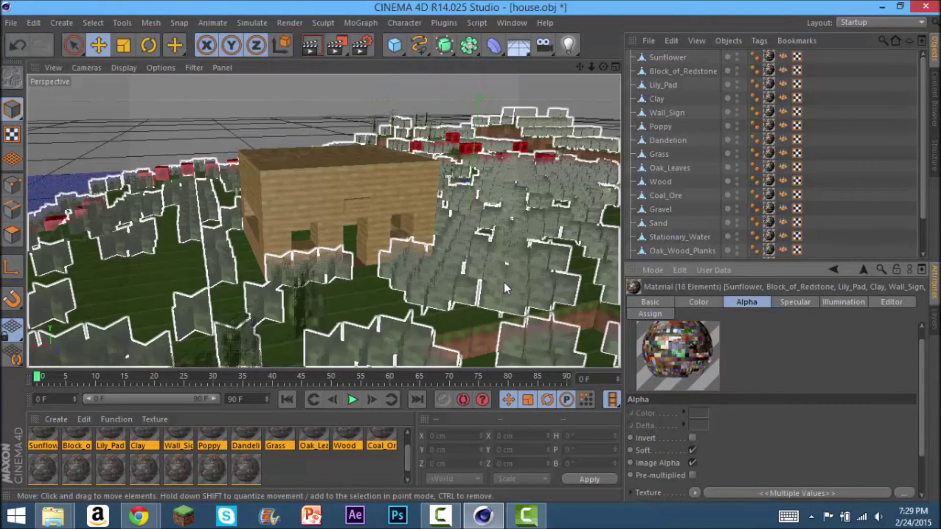
Render a close perspective view of the textured house, and inspect the surrounding terrain and tree from other angles.
drag(581, 70, 624, 73)
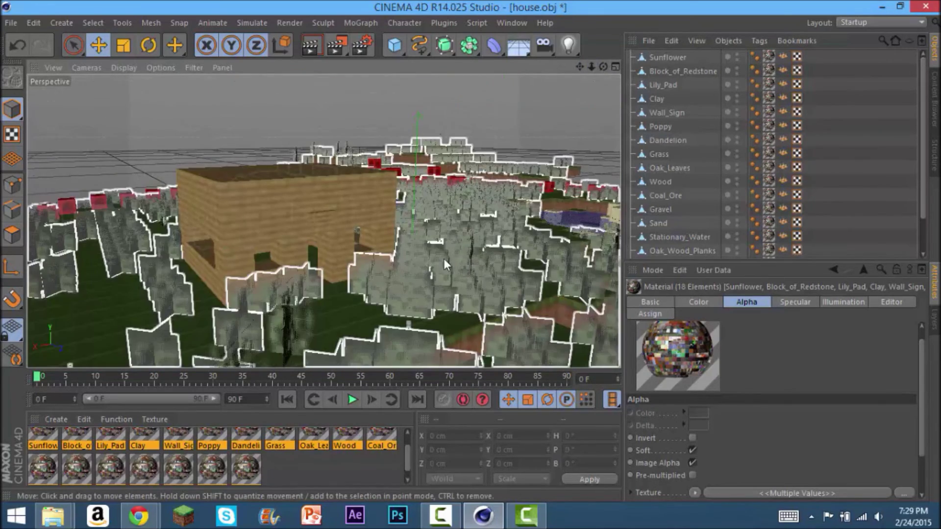
mouse_move(591, 67)
mouse_down()
mouse_move(554, 68)
mouse_move(602, 74)
mouse_up()
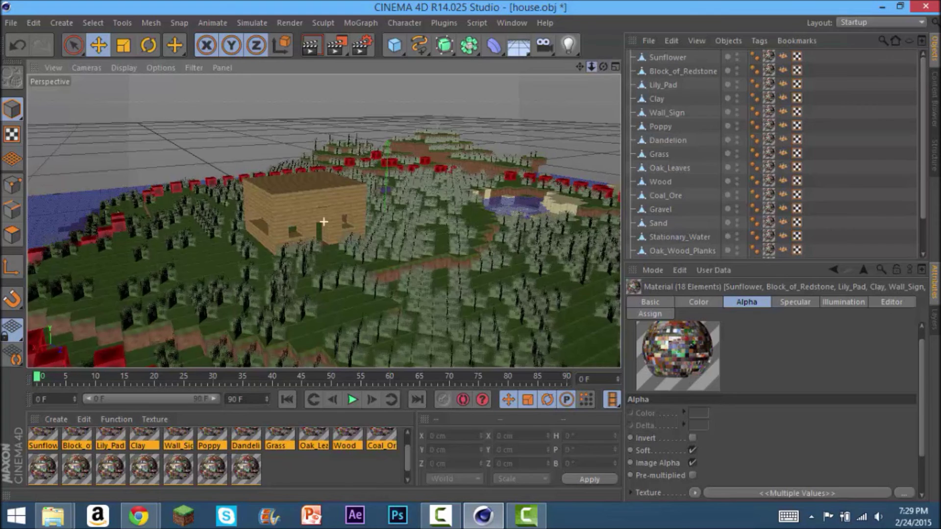
drag(592, 66, 613, 69)
click(311, 46)
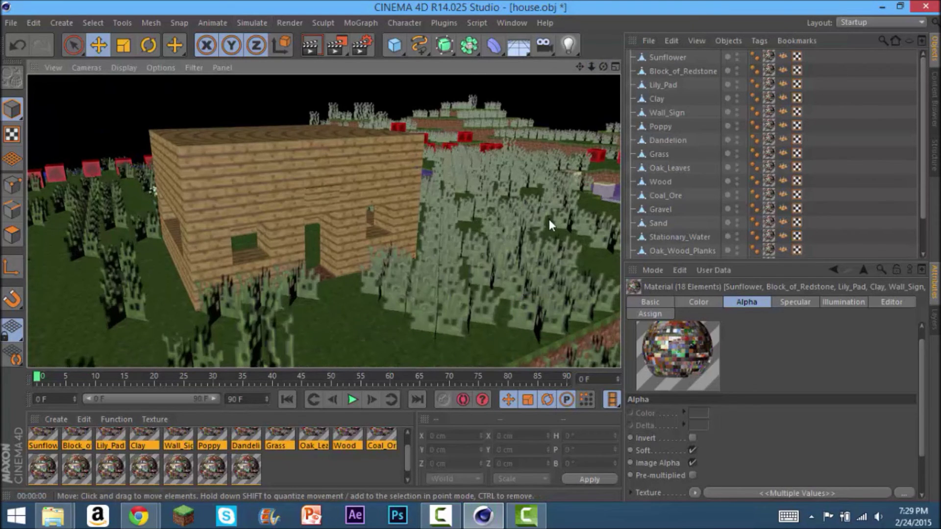
mouse_move(603, 66)
mouse_down()
mouse_move(544, 68)
mouse_move(604, 66)
mouse_up()
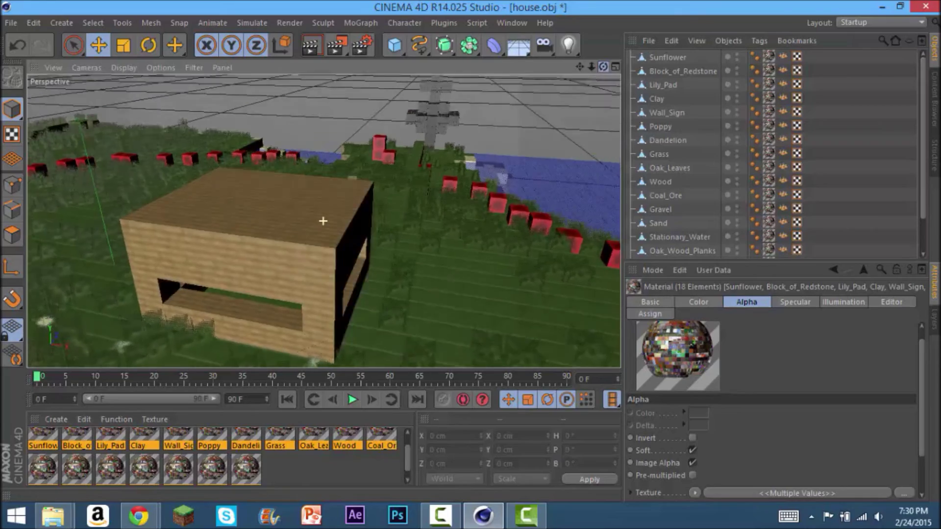
drag(603, 67, 559, 118)
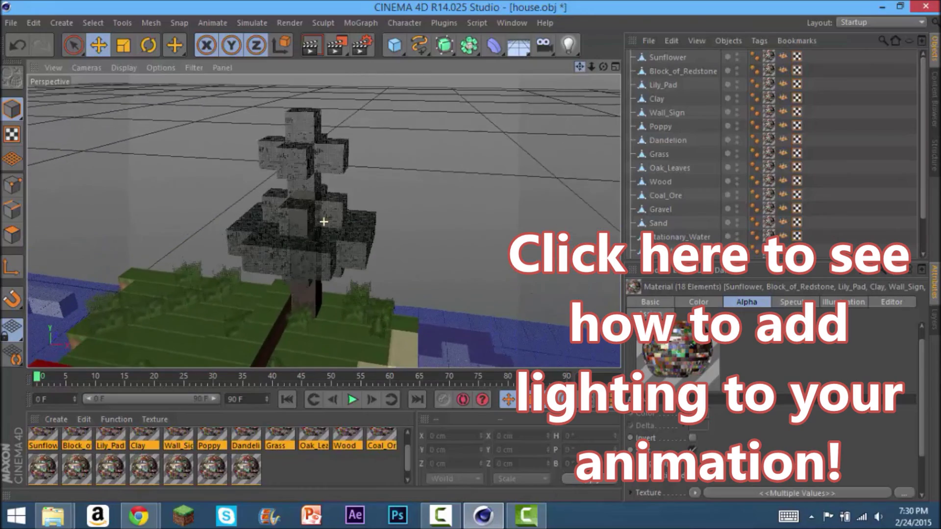
drag(603, 67, 654, 81)
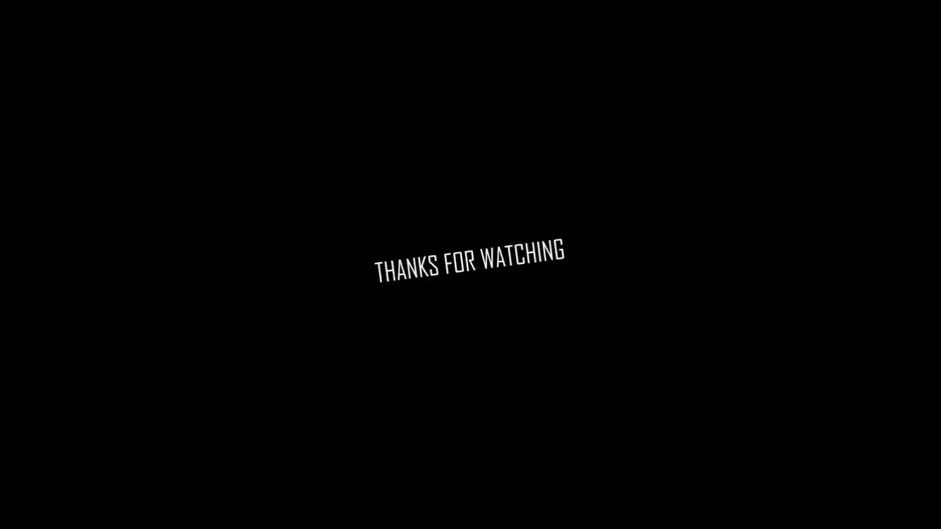